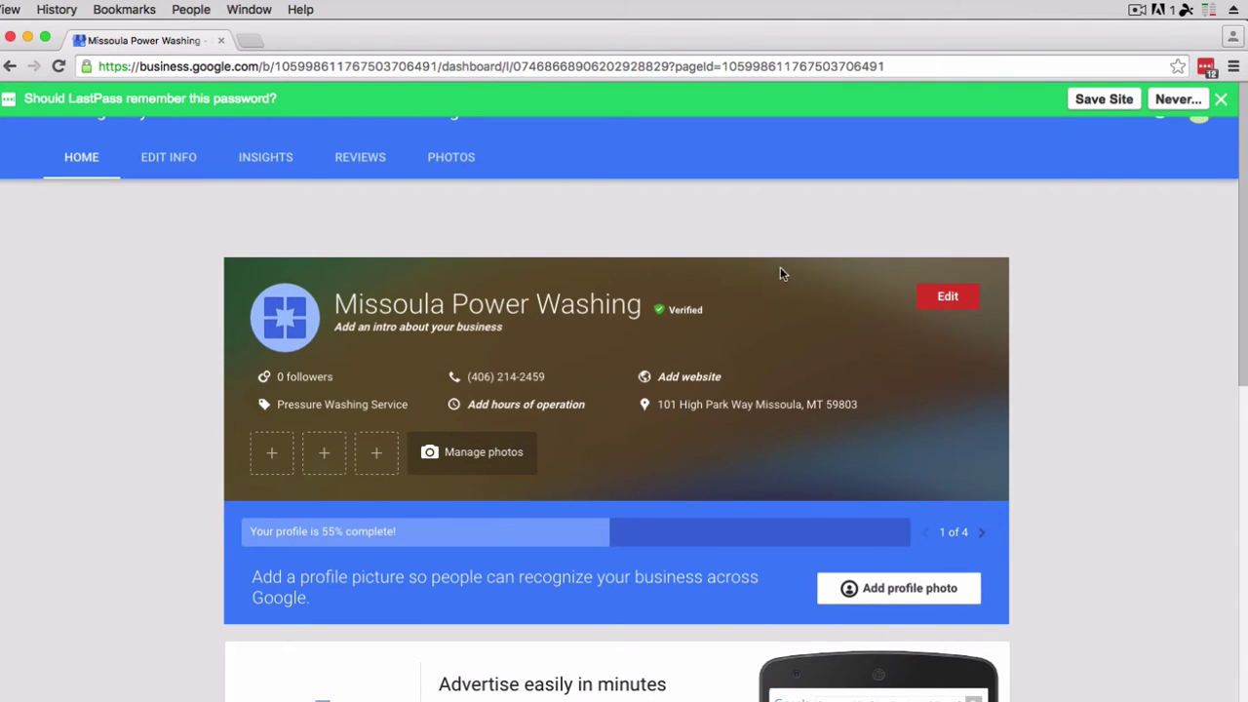
Open the Contact info editor from the Missoula Power Washing Edit Info page
click(948, 301)
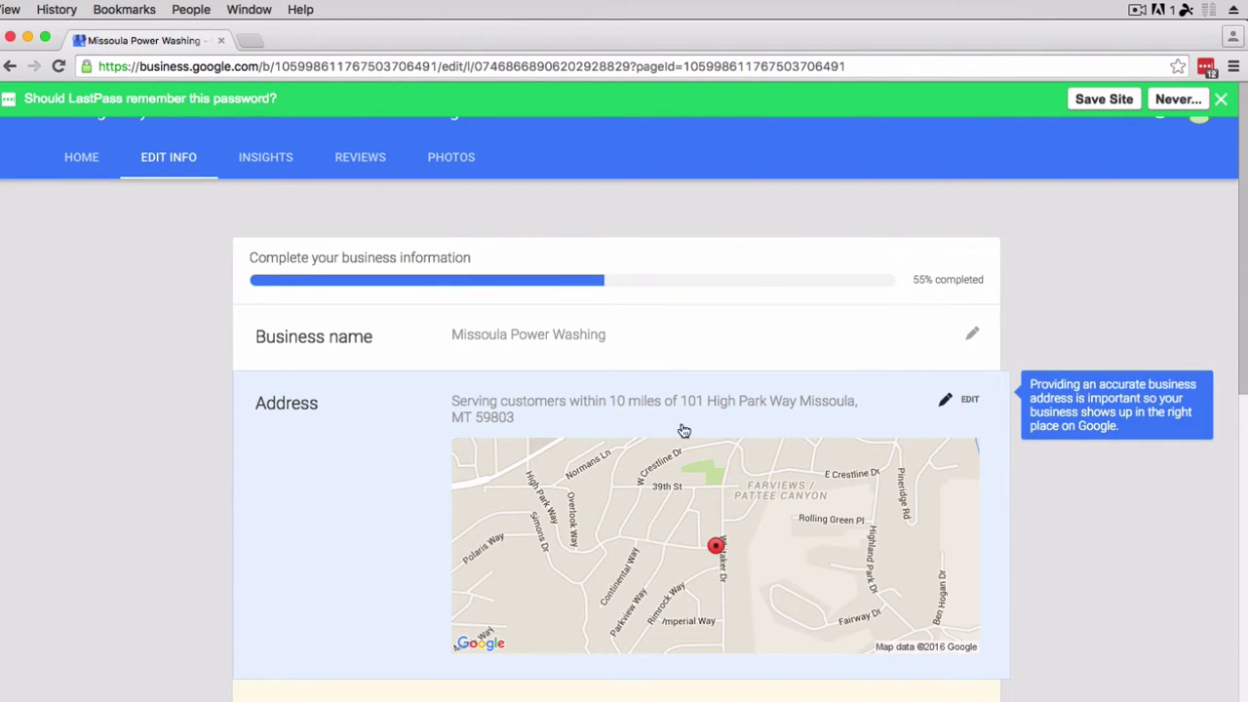
scroll(263, 538, down, 1)
scroll(264, 539, down, 1)
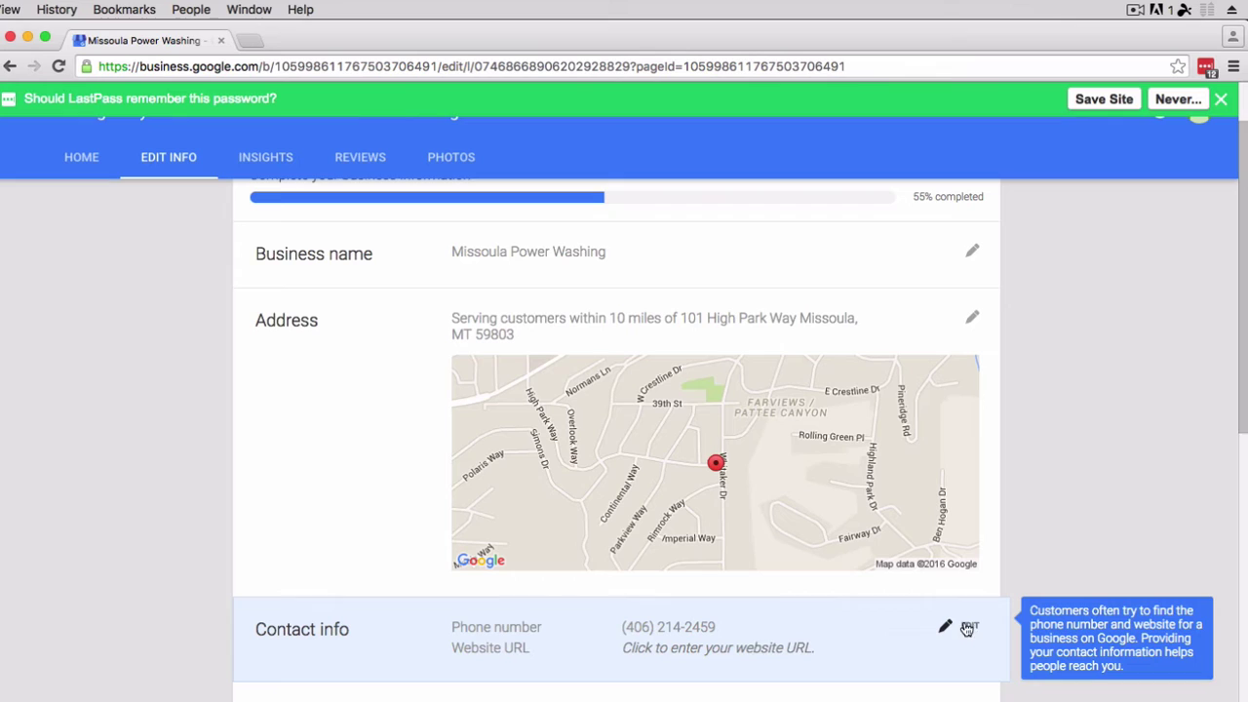
click(967, 628)
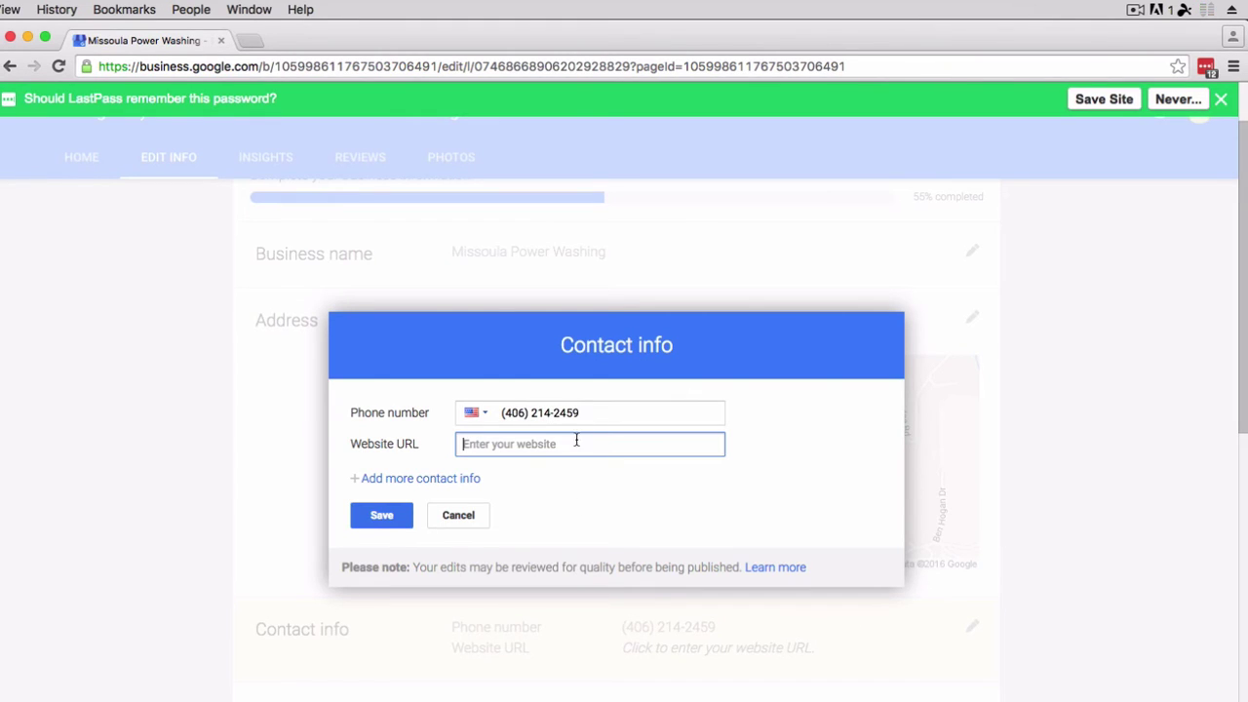
Load missoulapowerwashing.com in a new tab, copy its address, and return to the profile tab
click(252, 40)
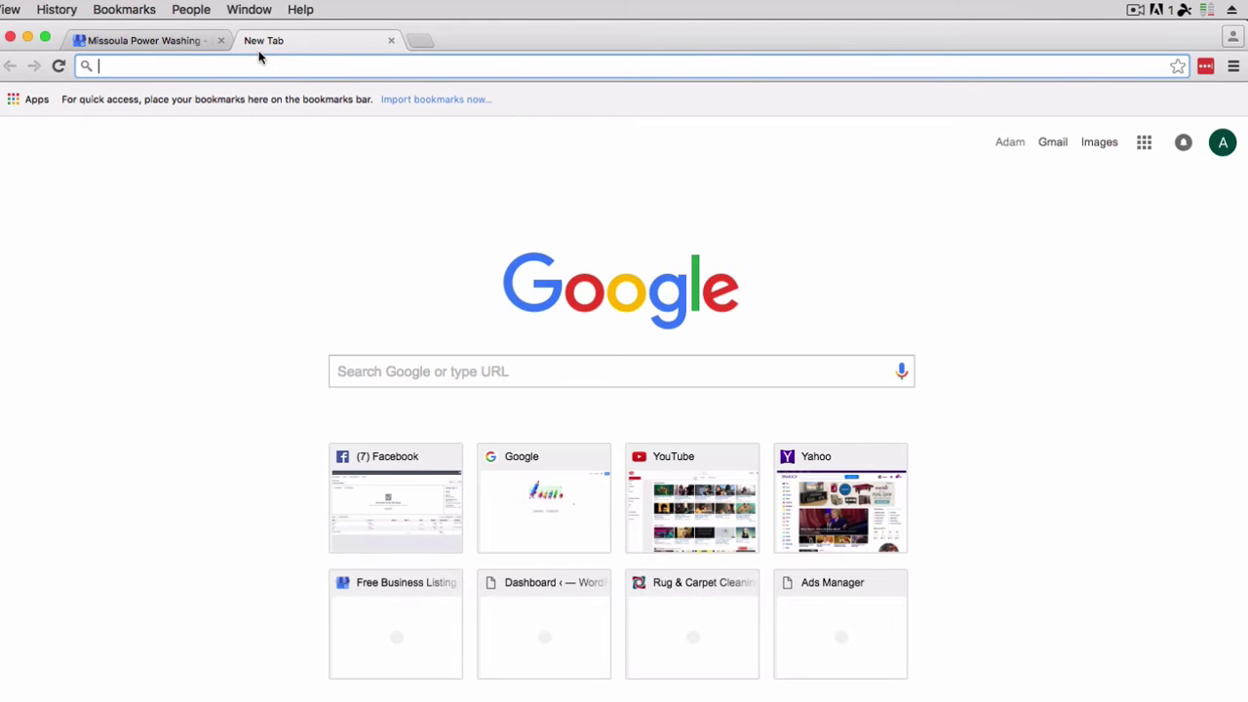
text(missoula)
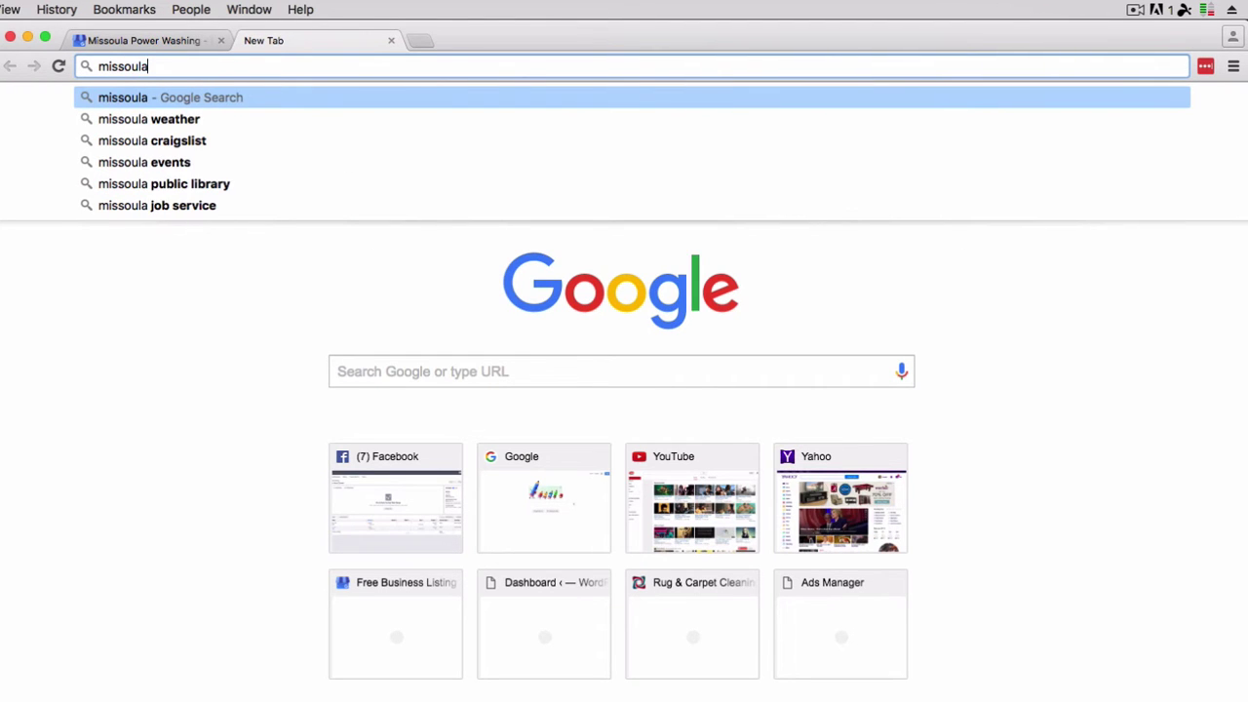
text(powerwa)
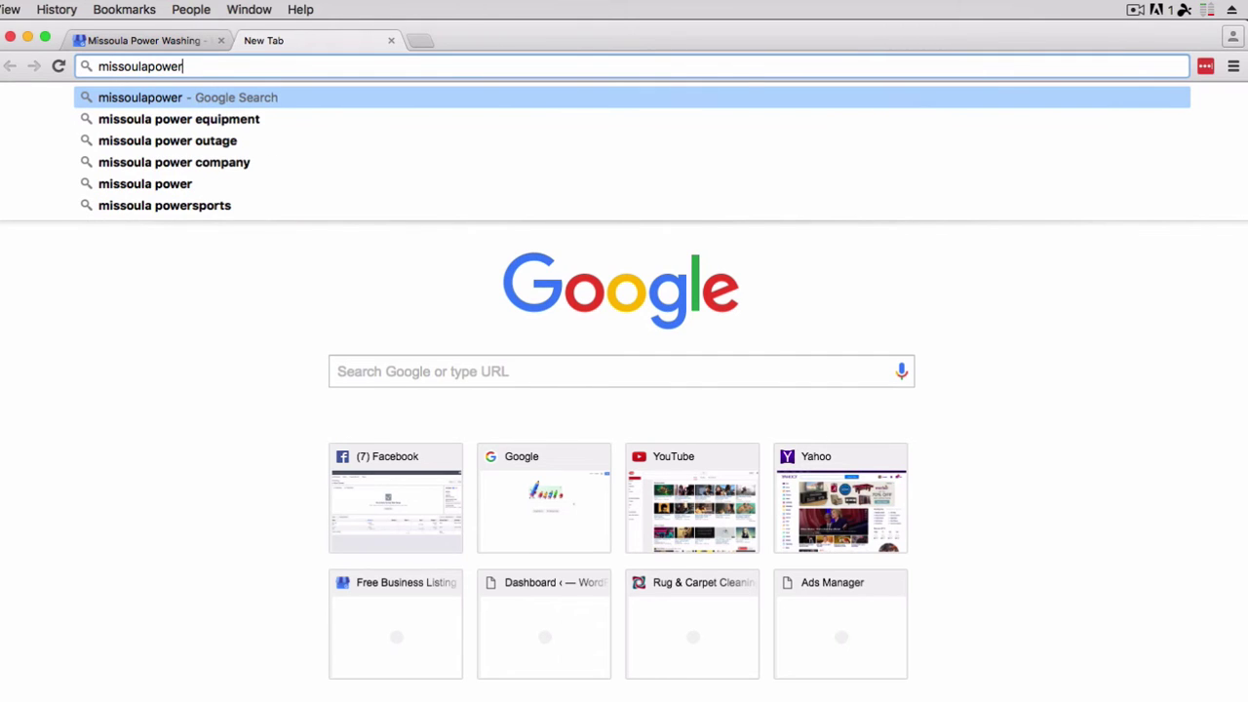
text(s)
key(BackSpace)
text(washing.com)
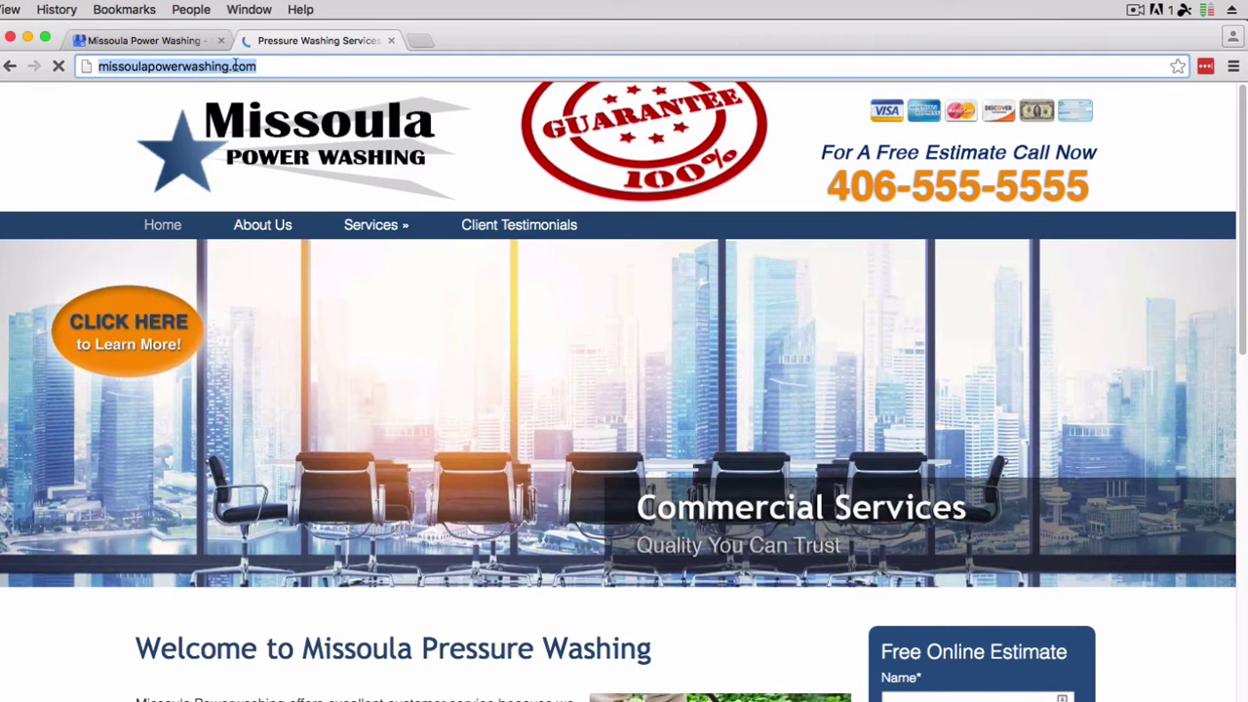
right_click(236, 64)
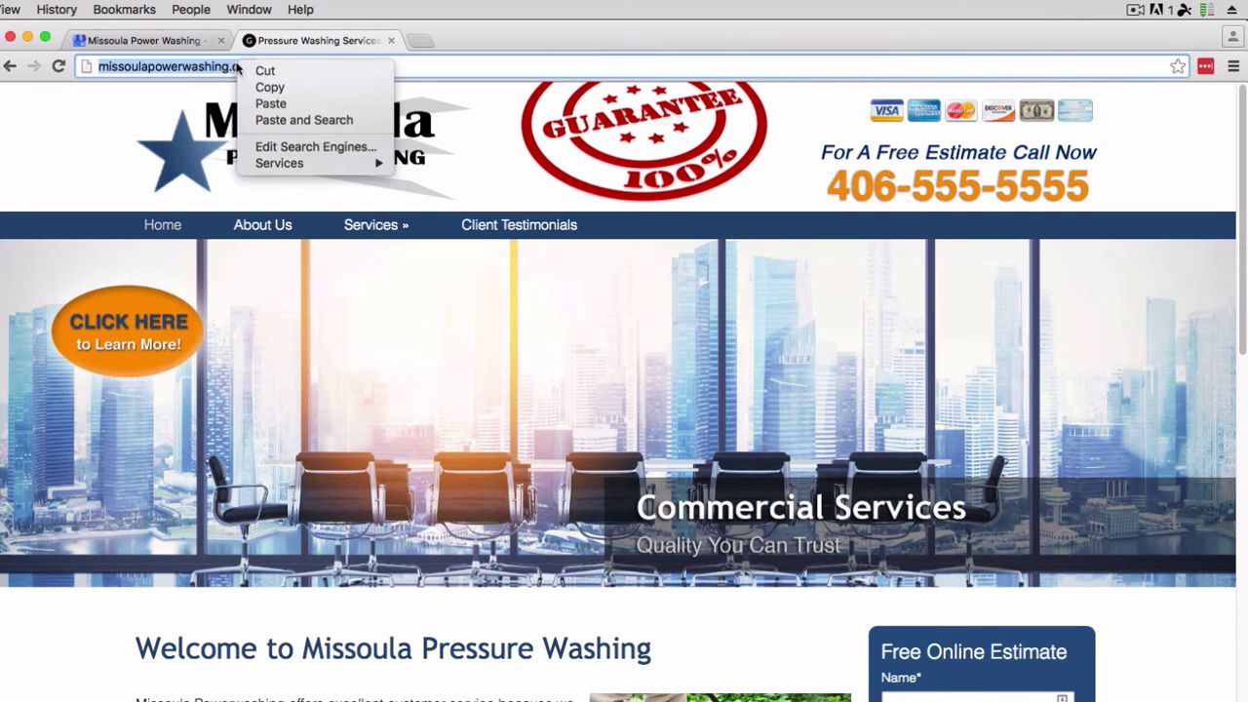
click(270, 88)
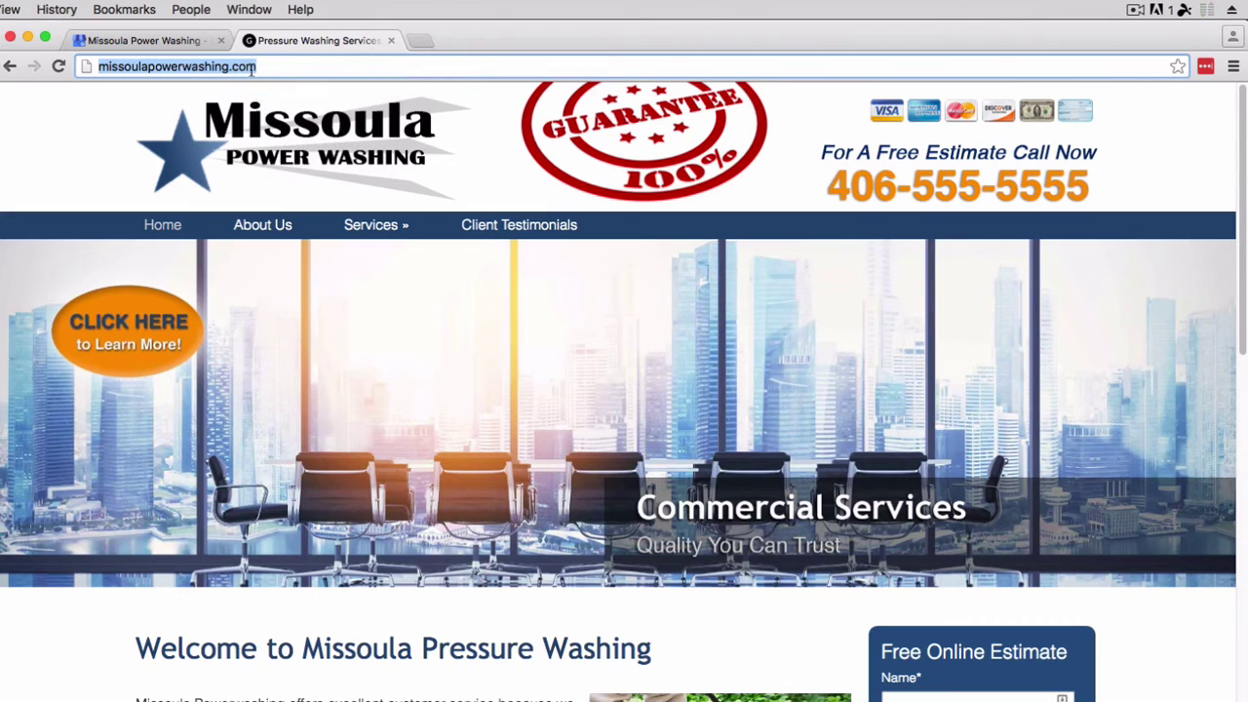
click(143, 40)
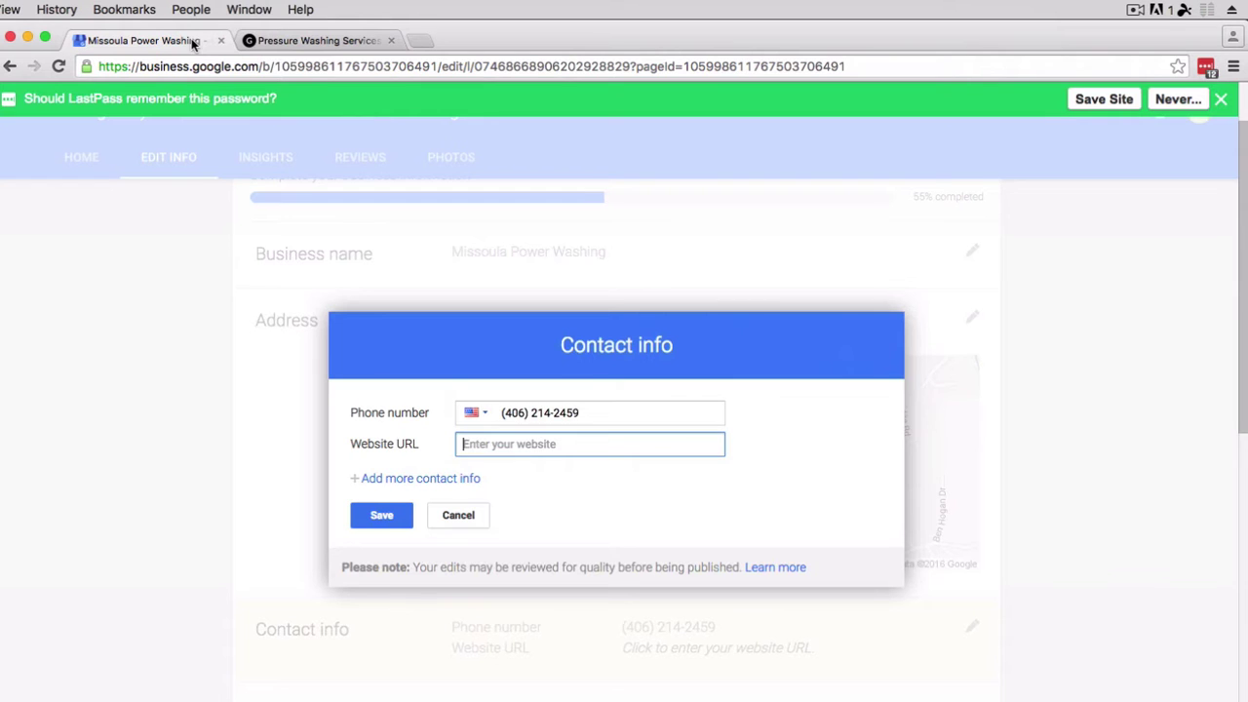
right_click(498, 443)
click(535, 526)
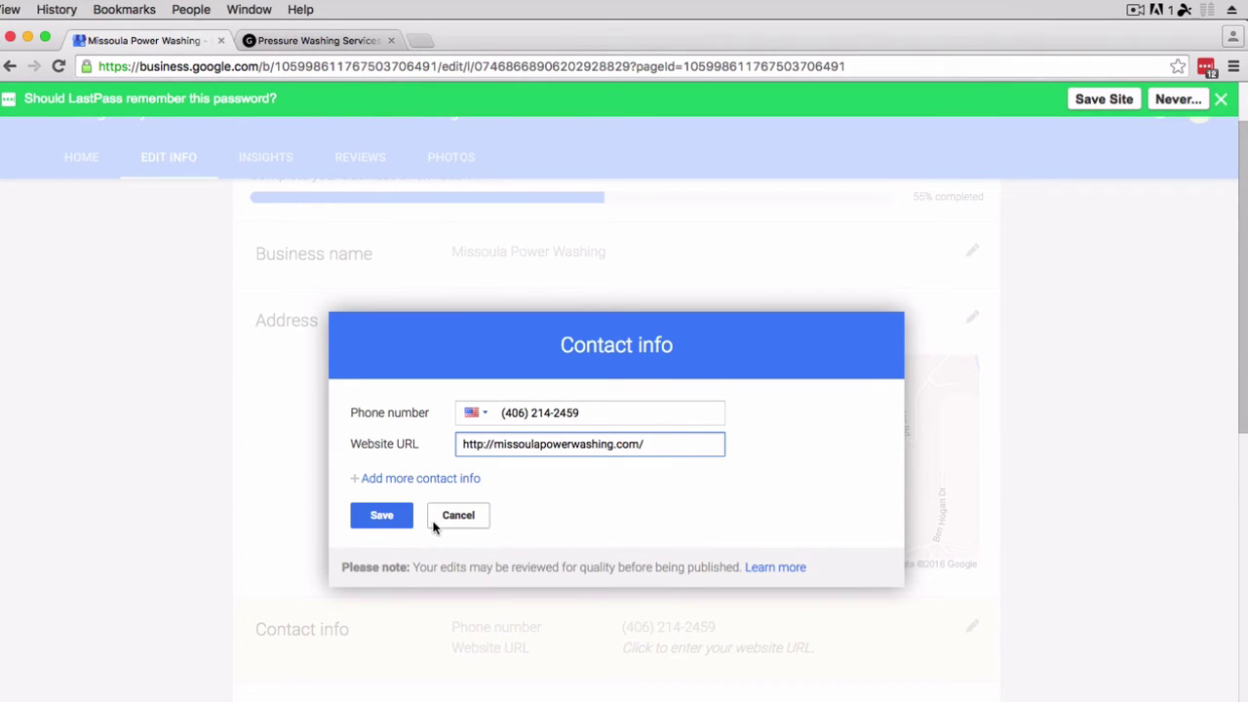
click(363, 482)
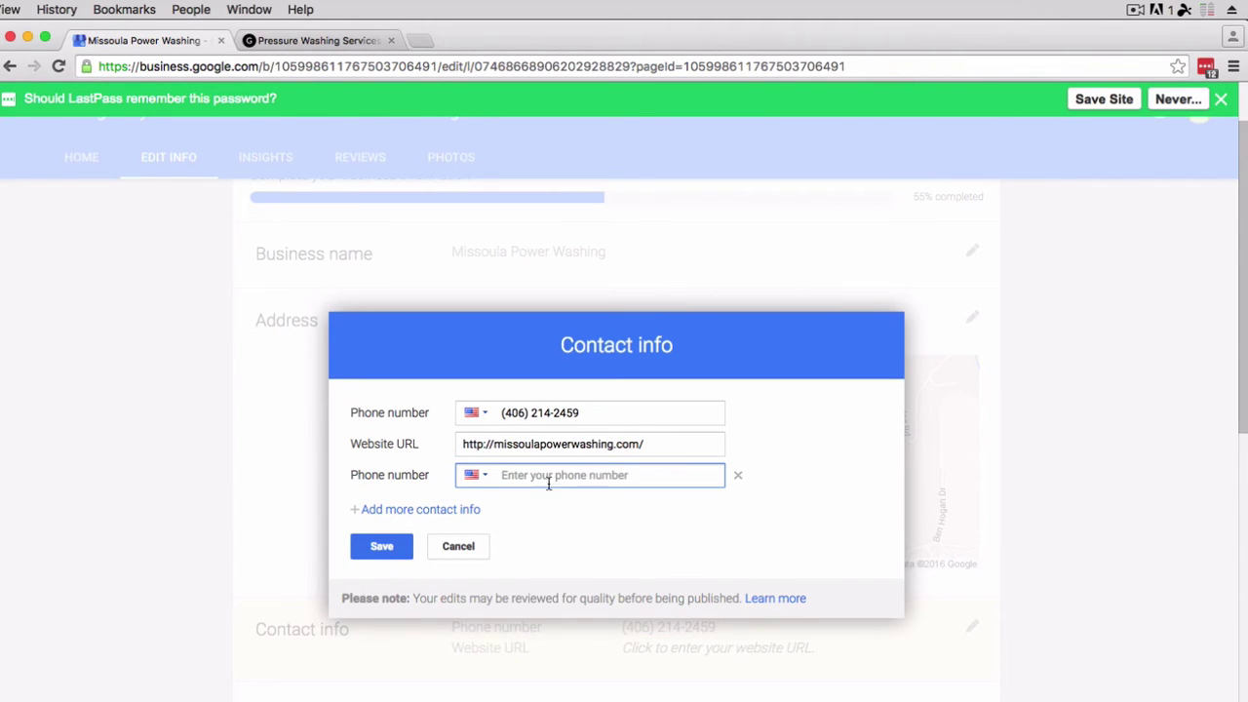
click(486, 475)
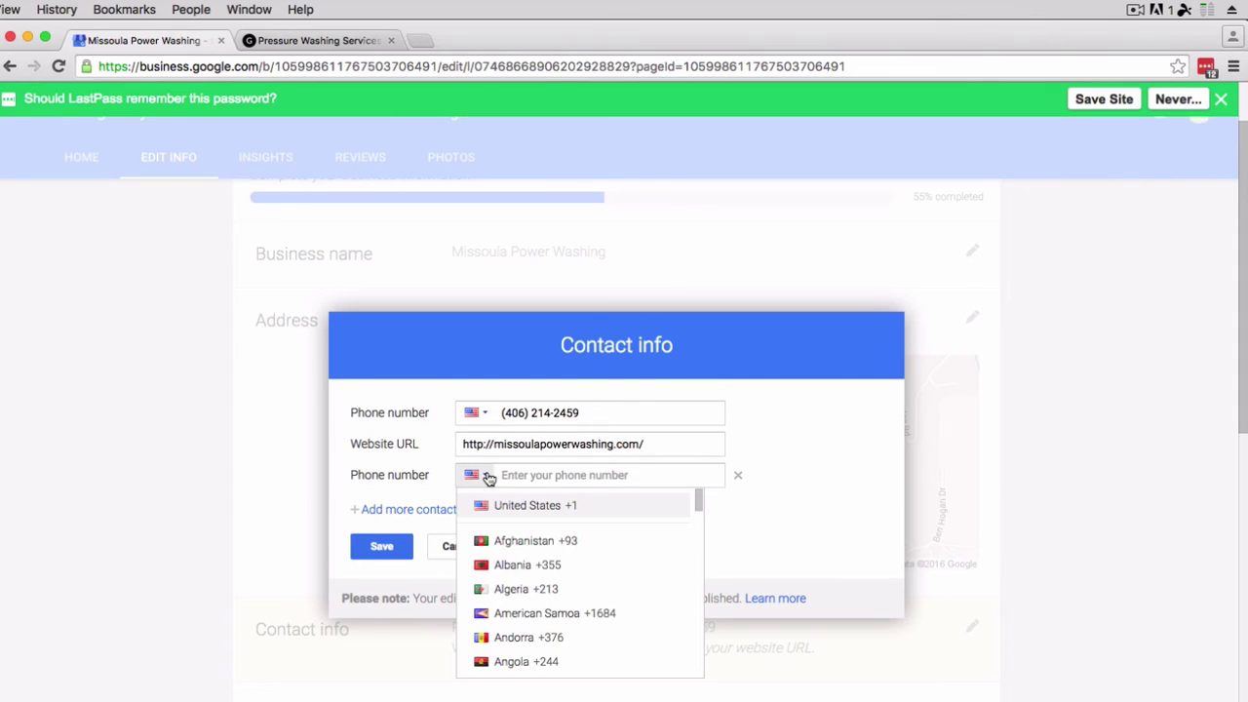
click(791, 522)
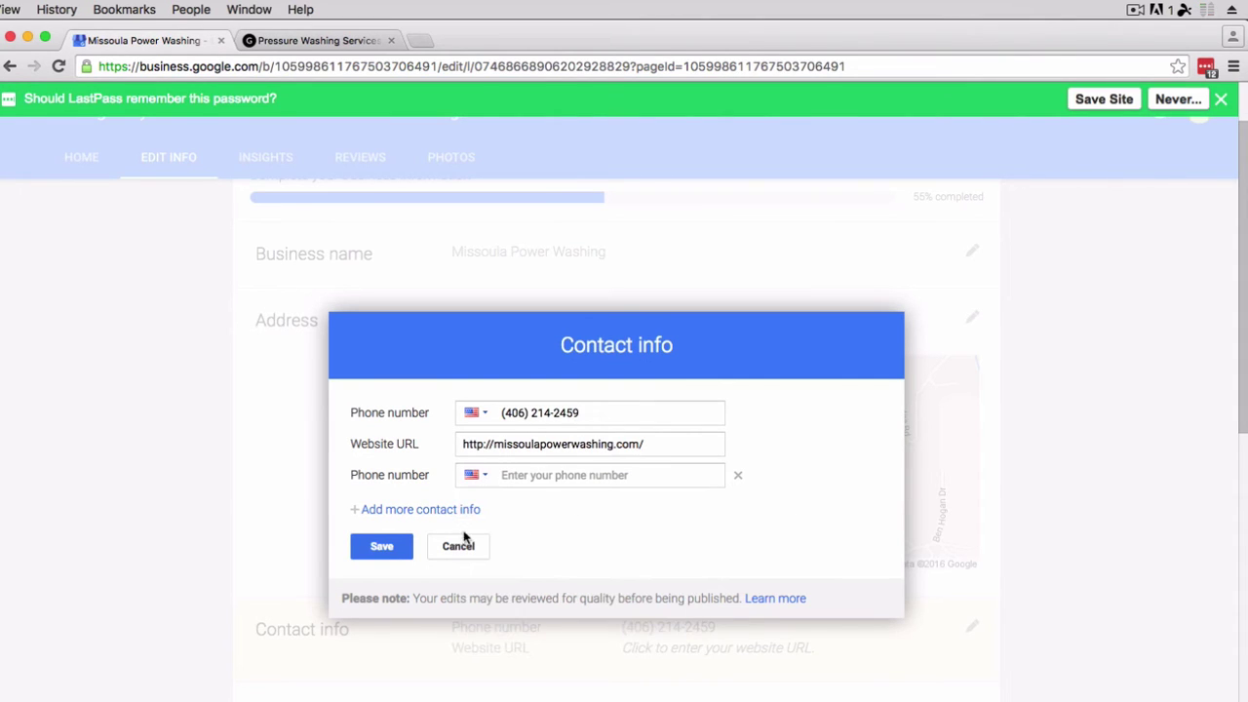
click(381, 511)
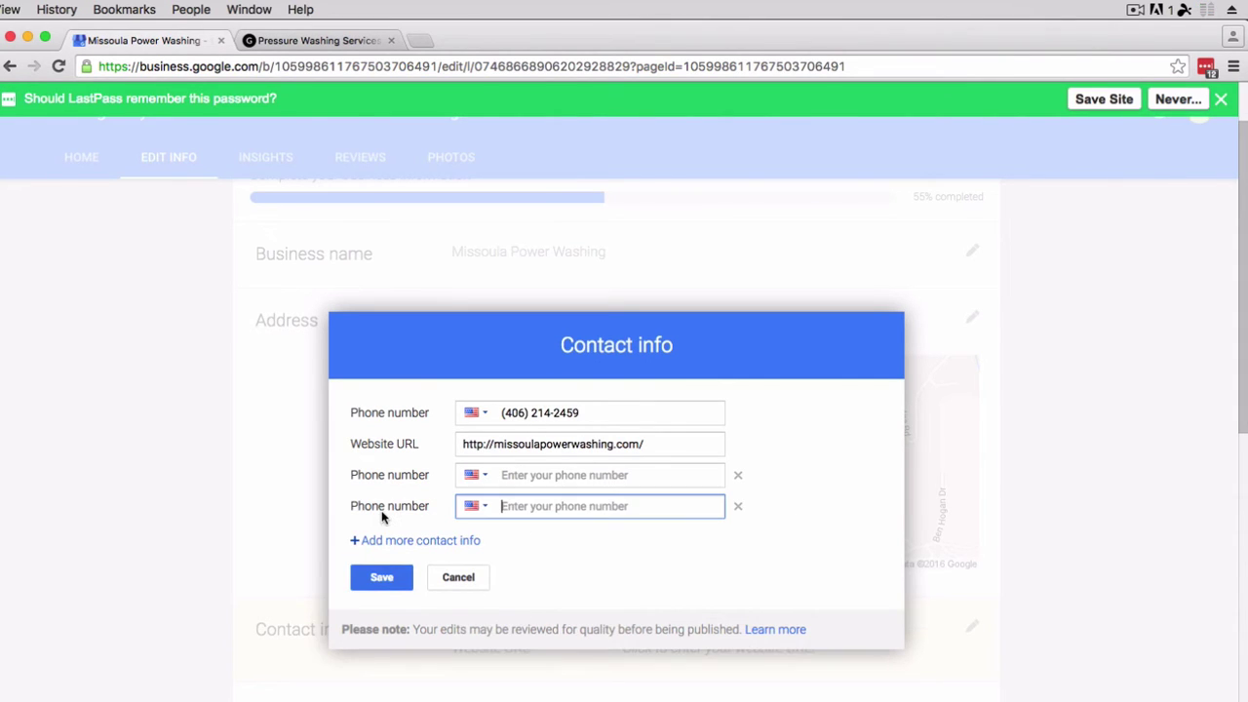
click(740, 507)
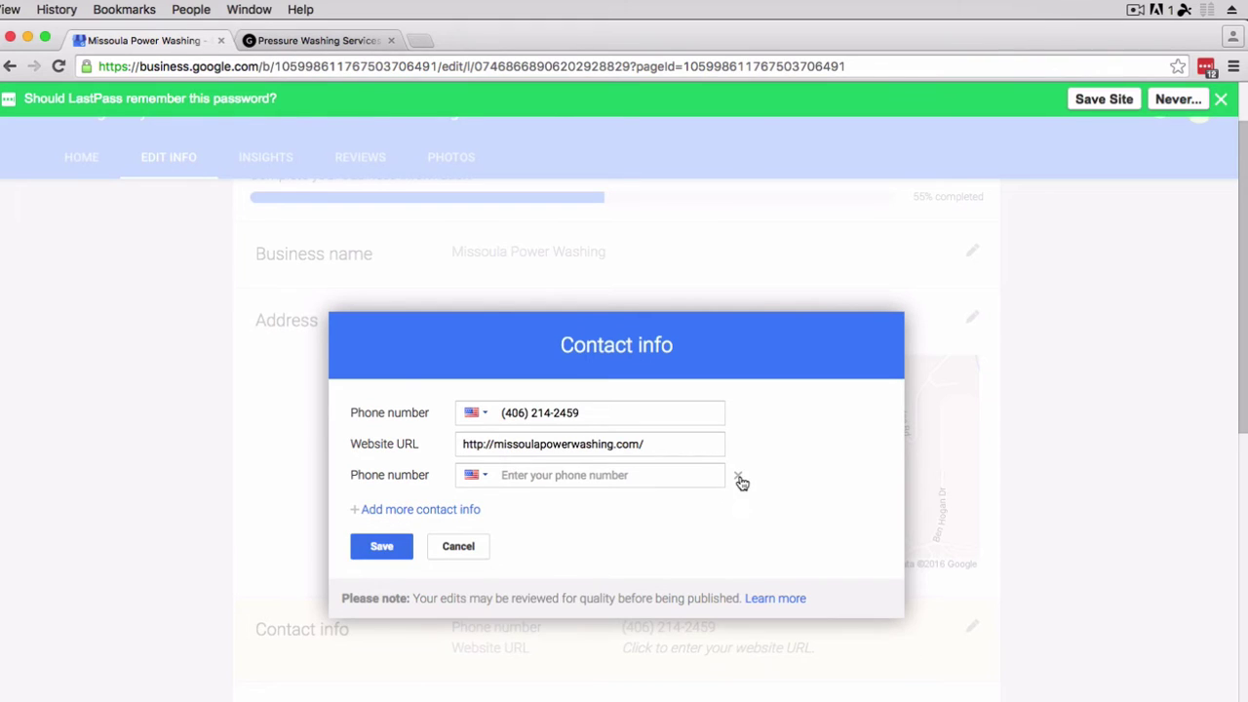
click(738, 478)
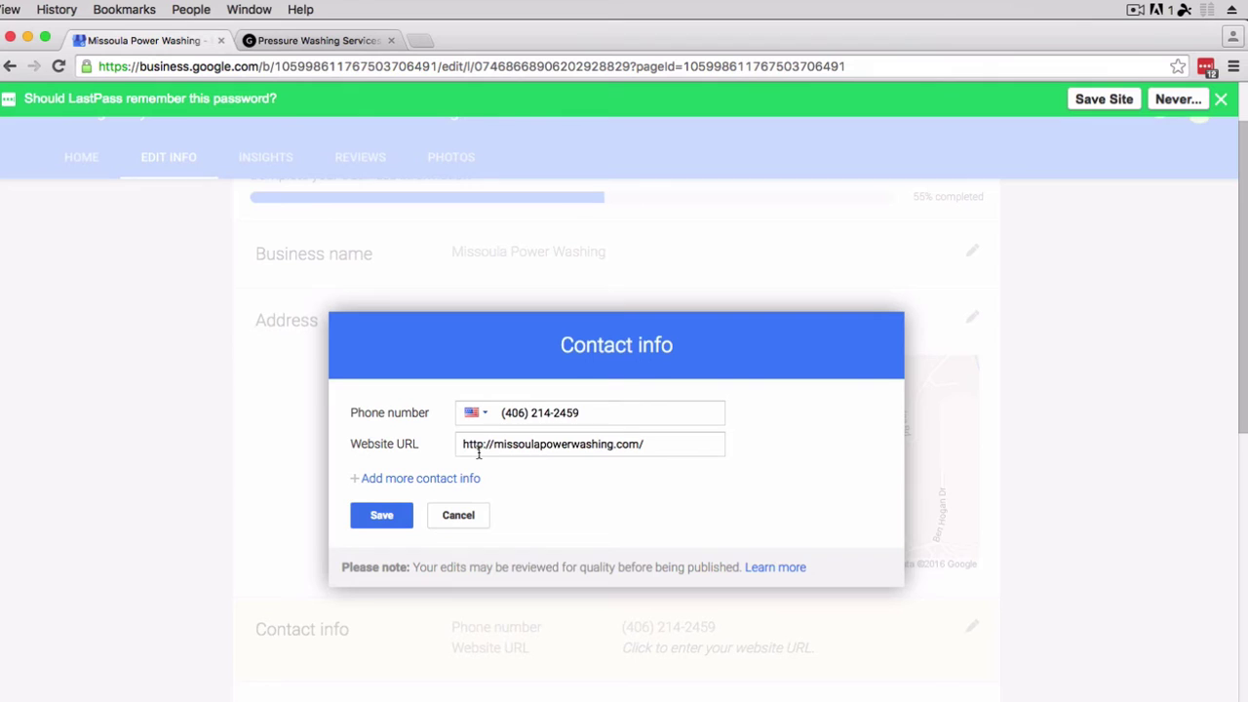
click(398, 513)
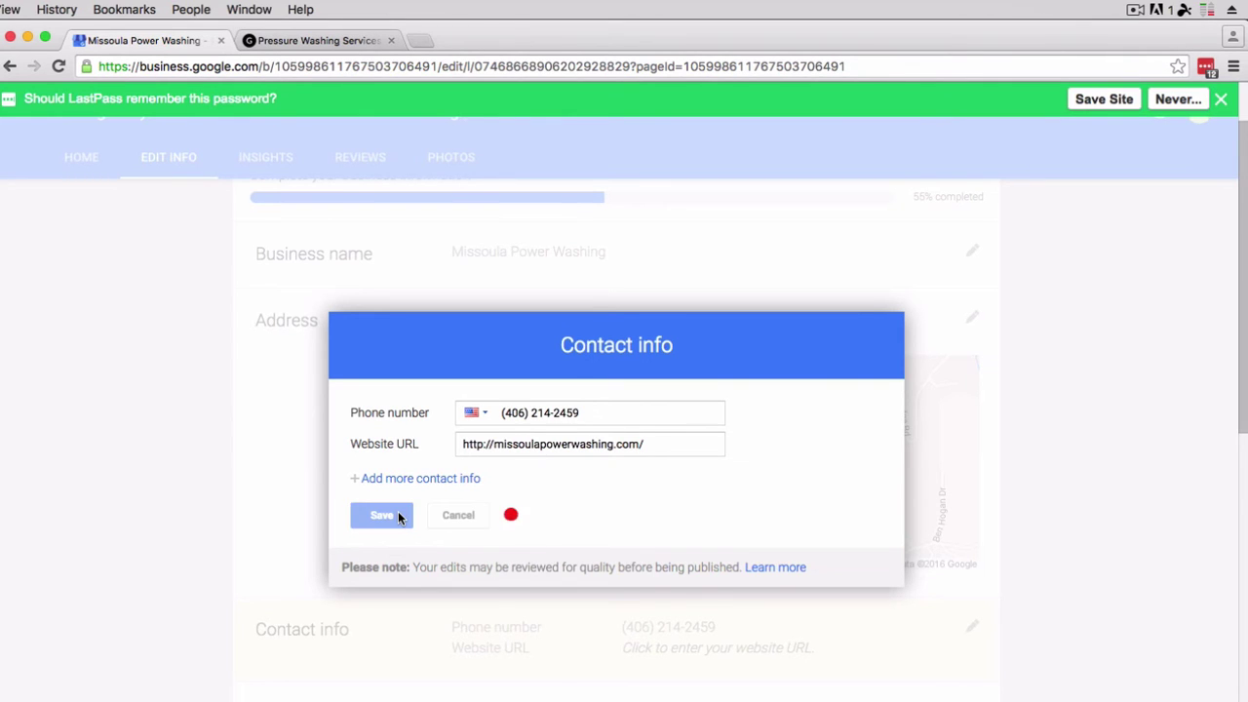
Open the Category editor, then switch to the missoulapowerwashing.com tab
scroll(801, 543, down, 3)
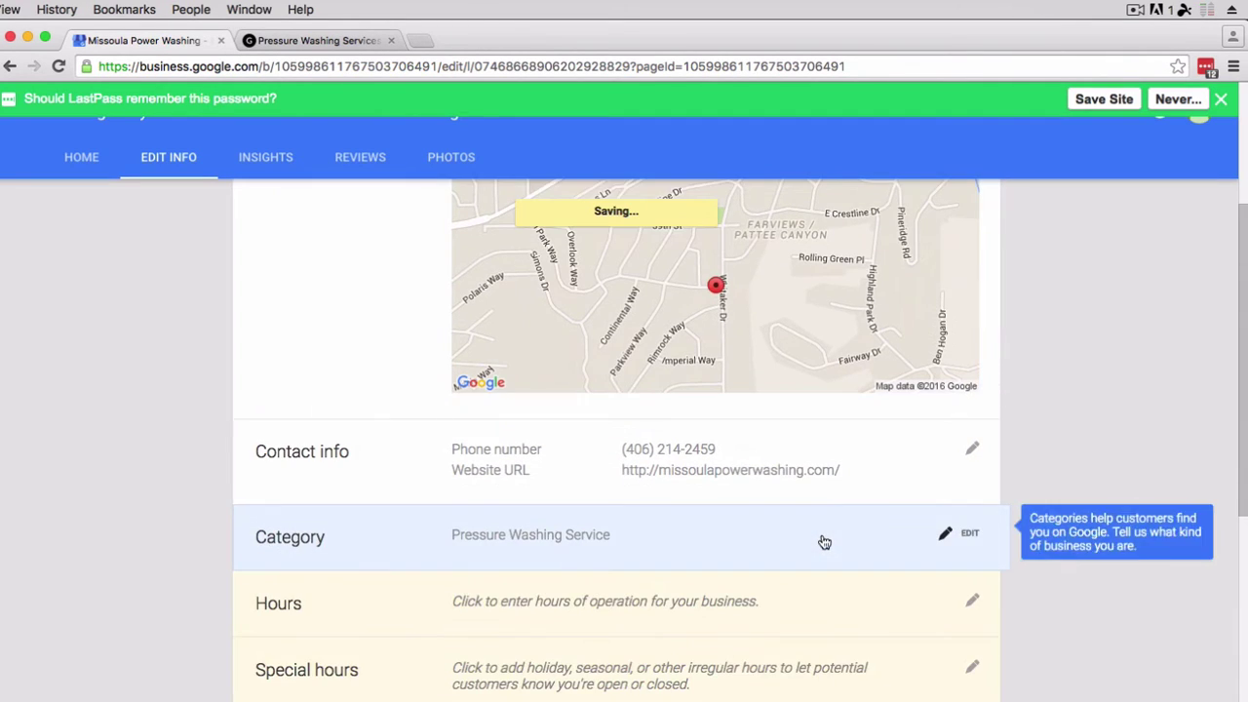
scroll(822, 540, up, 1)
scroll(569, 500, down, 1)
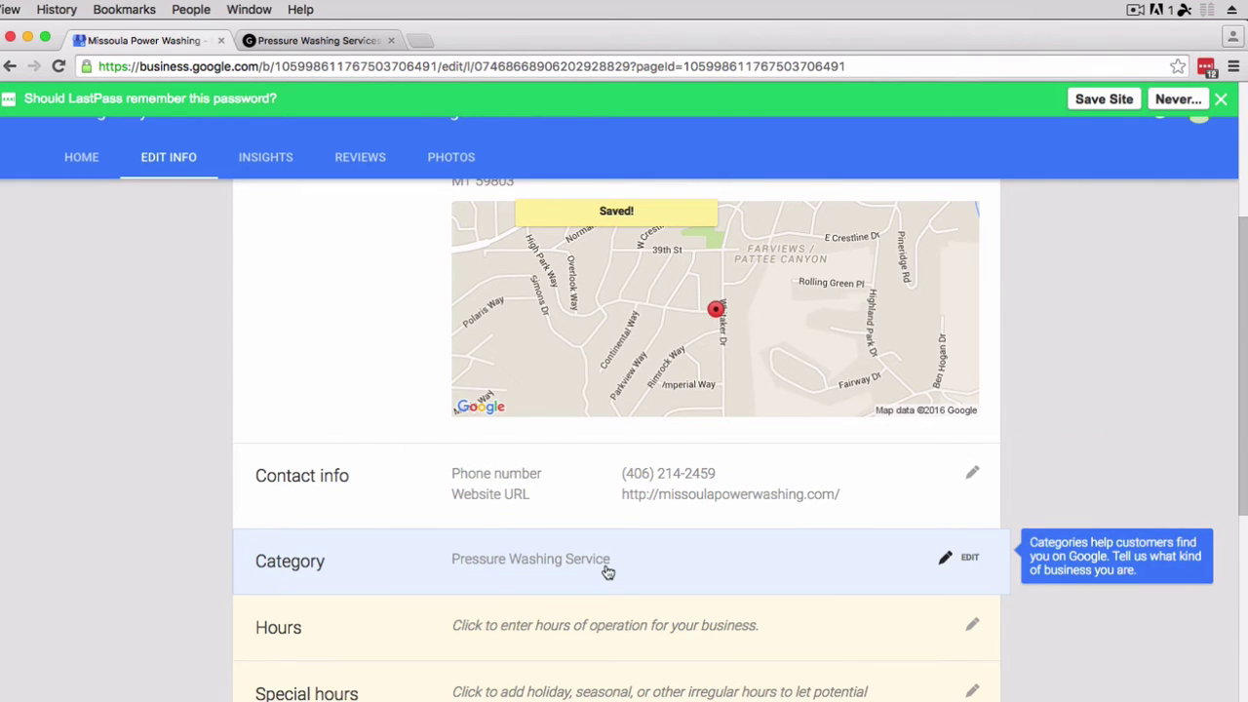
click(959, 557)
scroll(646, 563, down, 1)
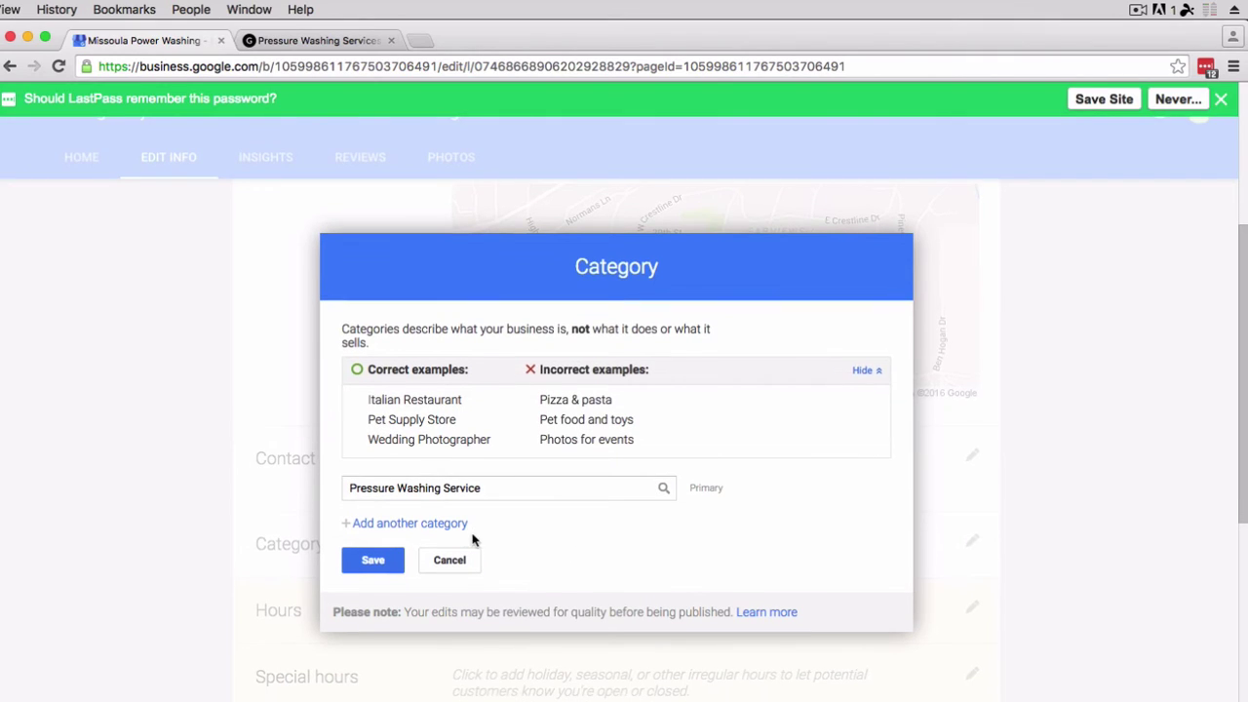
click(325, 41)
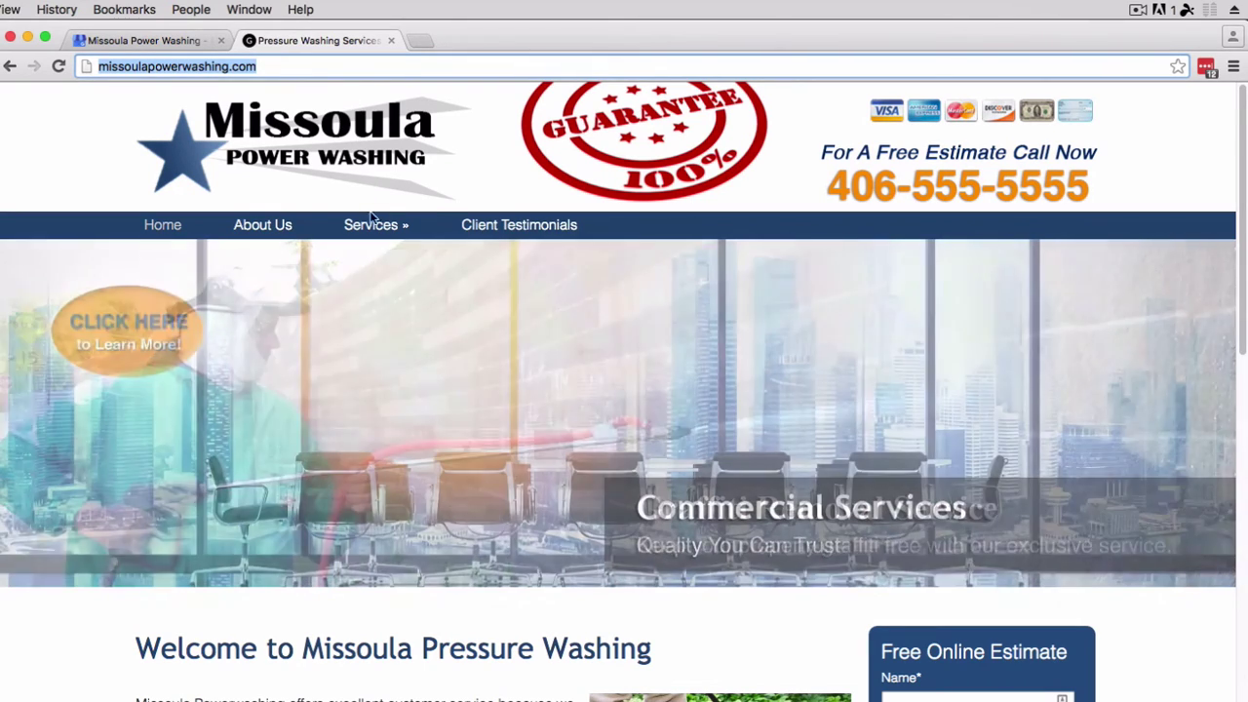
Drag the company website tab out into its own window
mouse_move(370, 220)
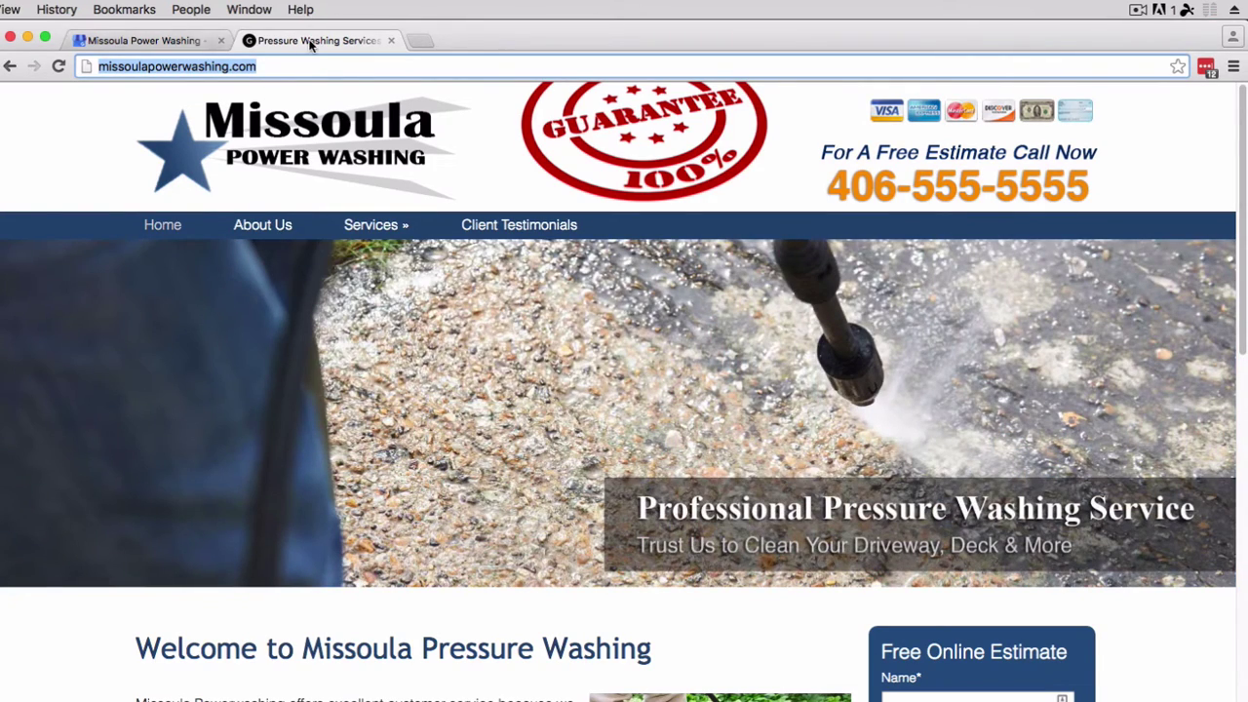
drag(311, 40, 1247, 98)
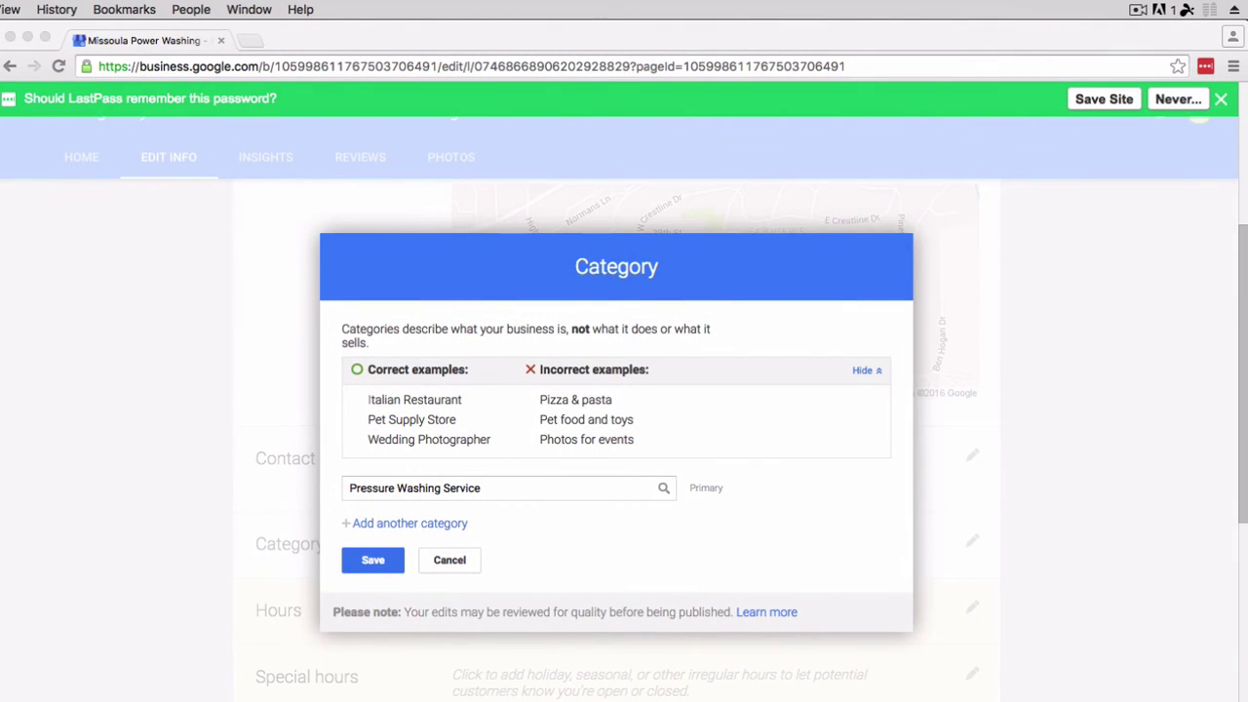
Add Window Cleaning Service and Gutter Cleaning Service as extra categories
click(431, 524)
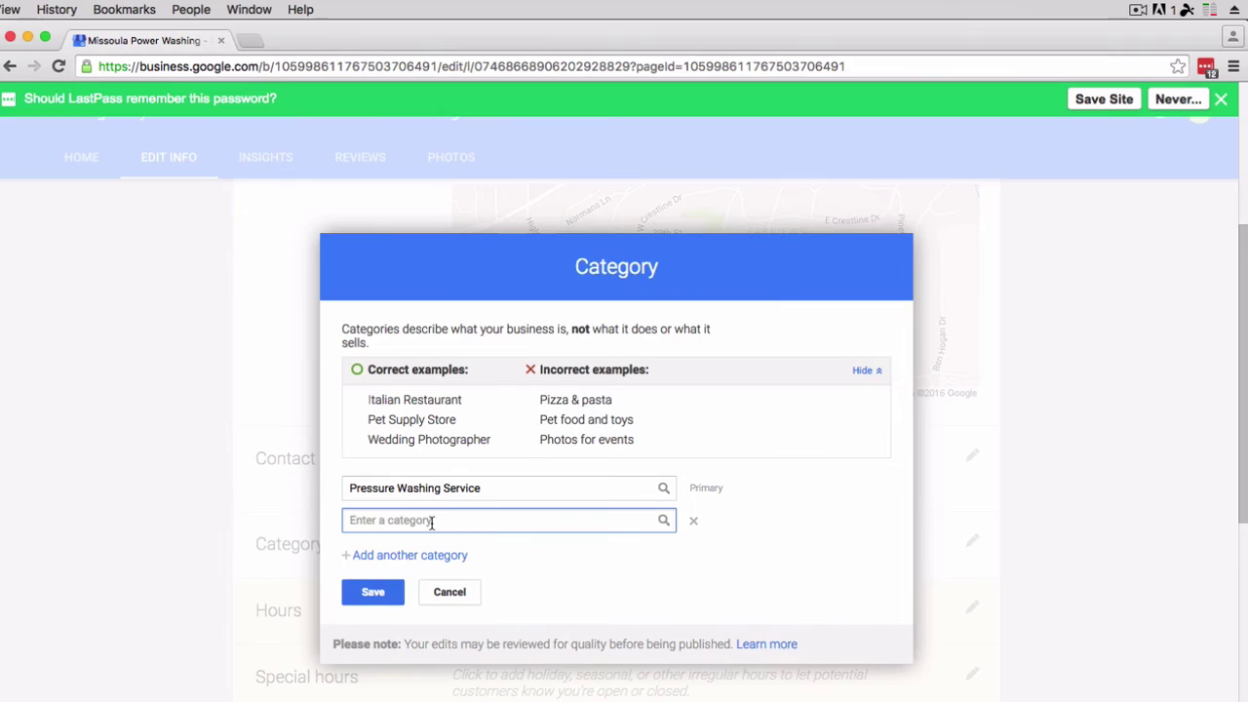
text(Win)
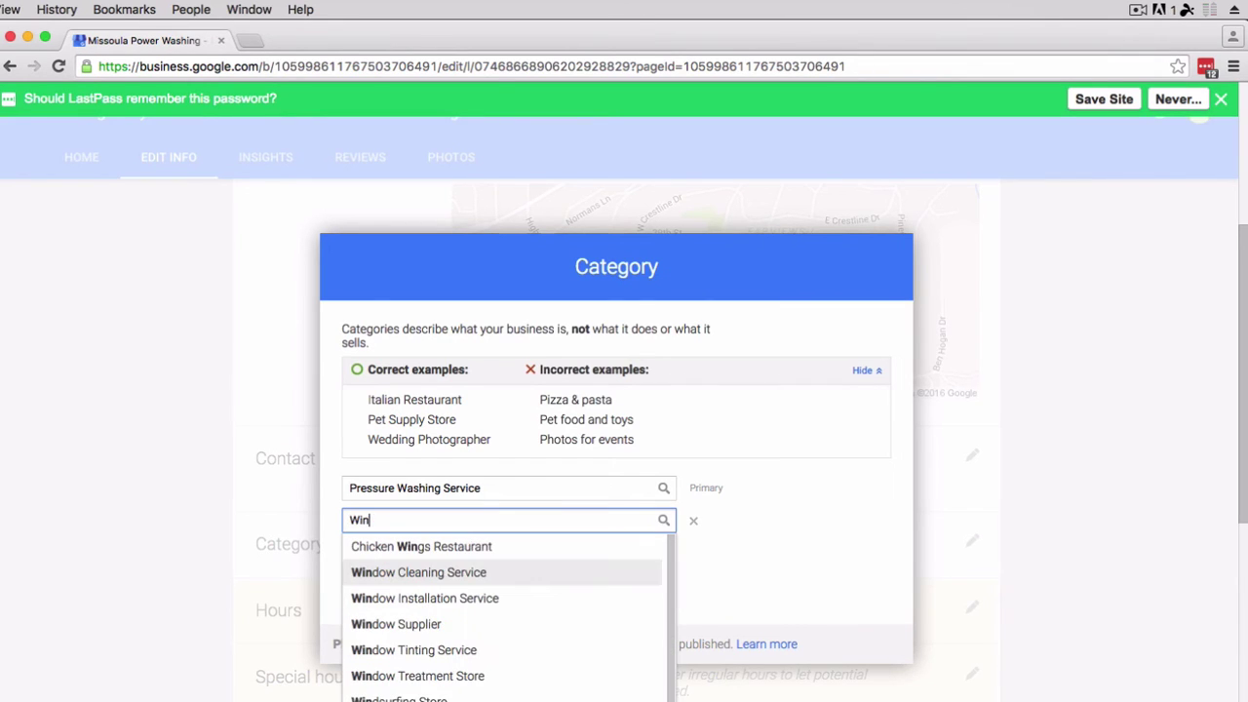
text(d)
key(Return)
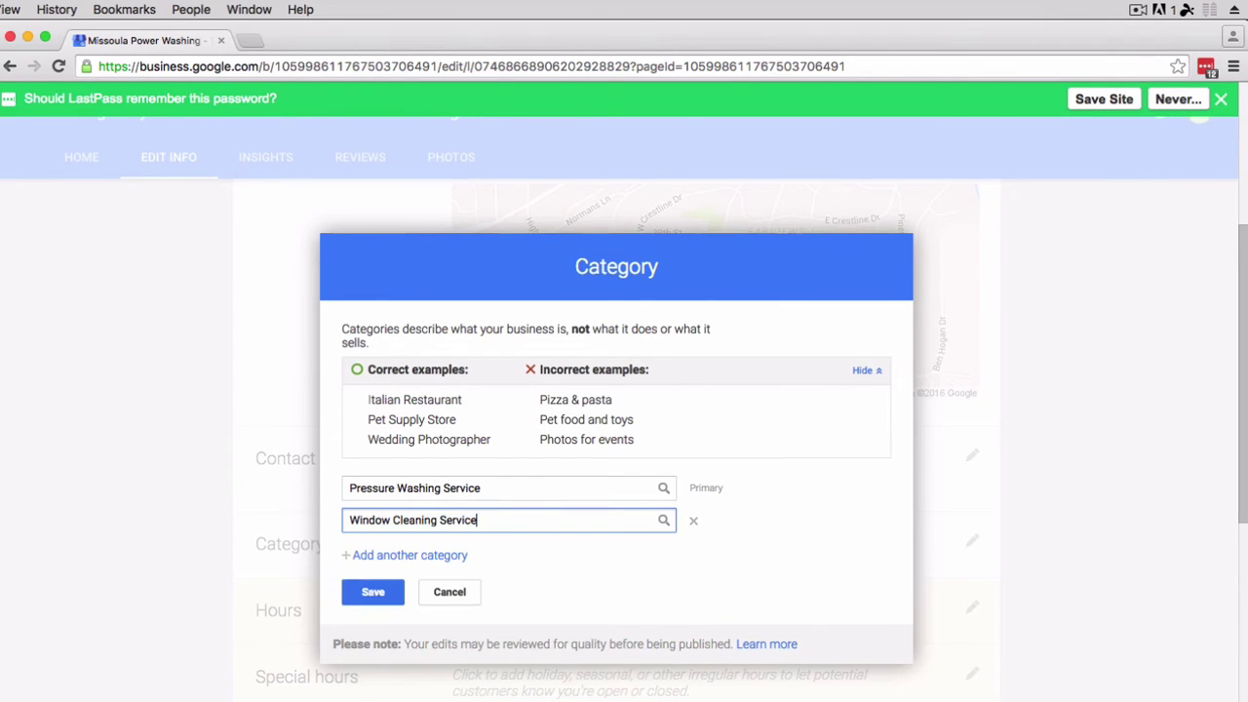
click(383, 554)
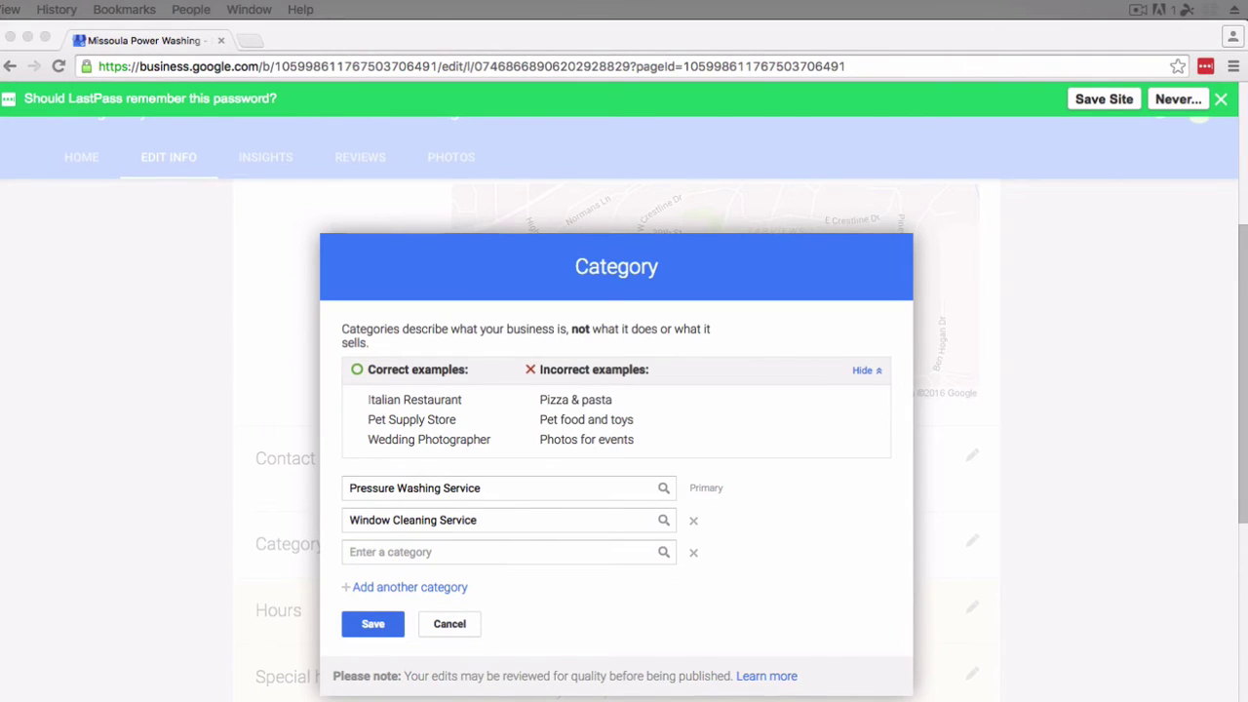
click(428, 553)
text(Gutter Cleaning Service)
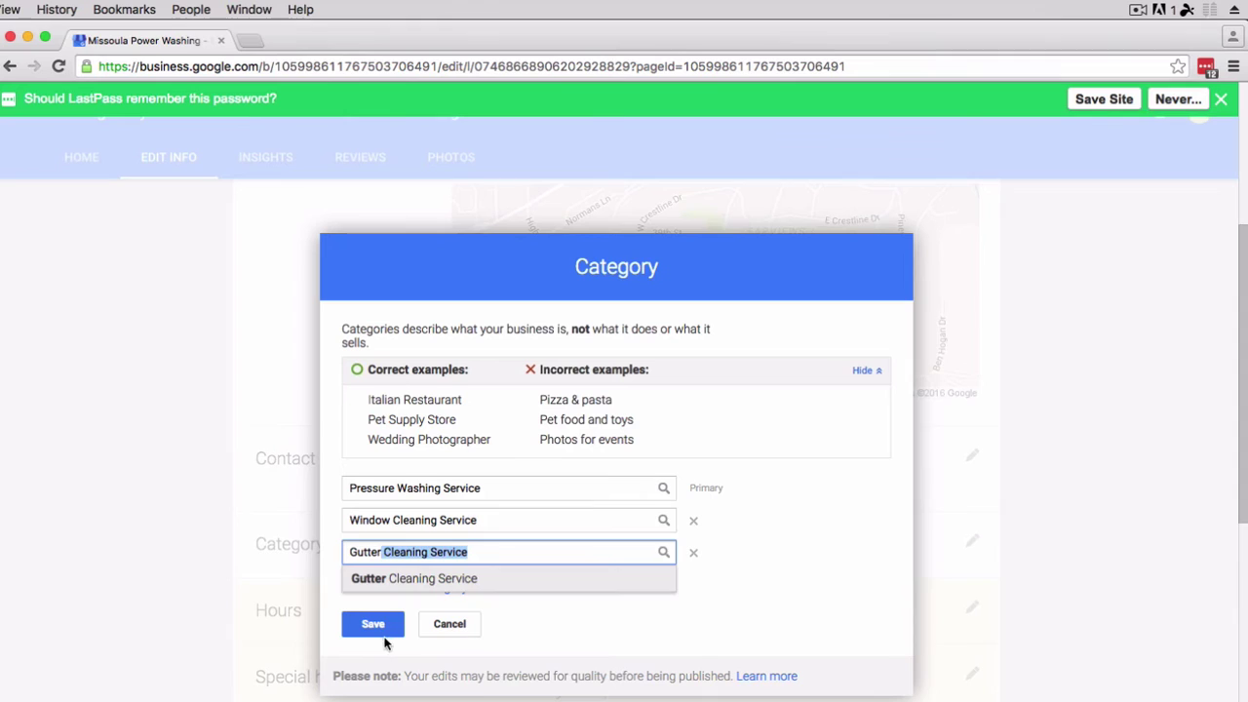
click(546, 617)
Add Paint Removal Service and Graffiti Removal Service as further categories
click(444, 588)
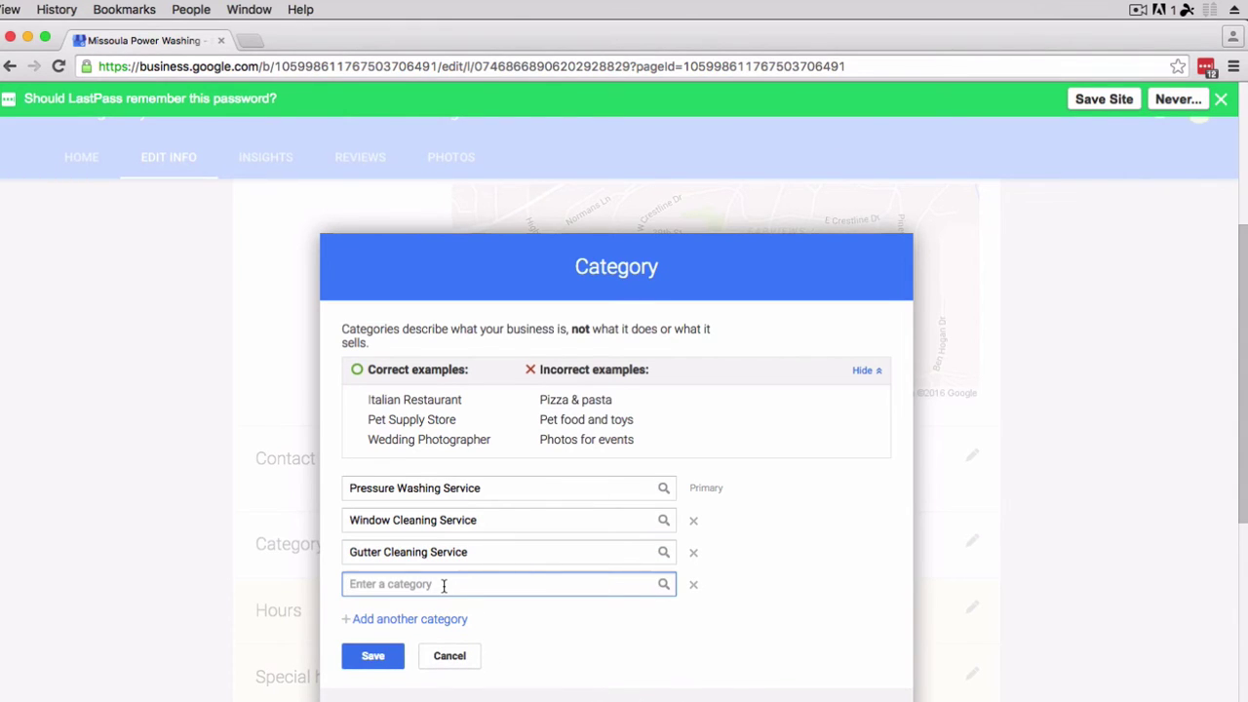
text(Pain)
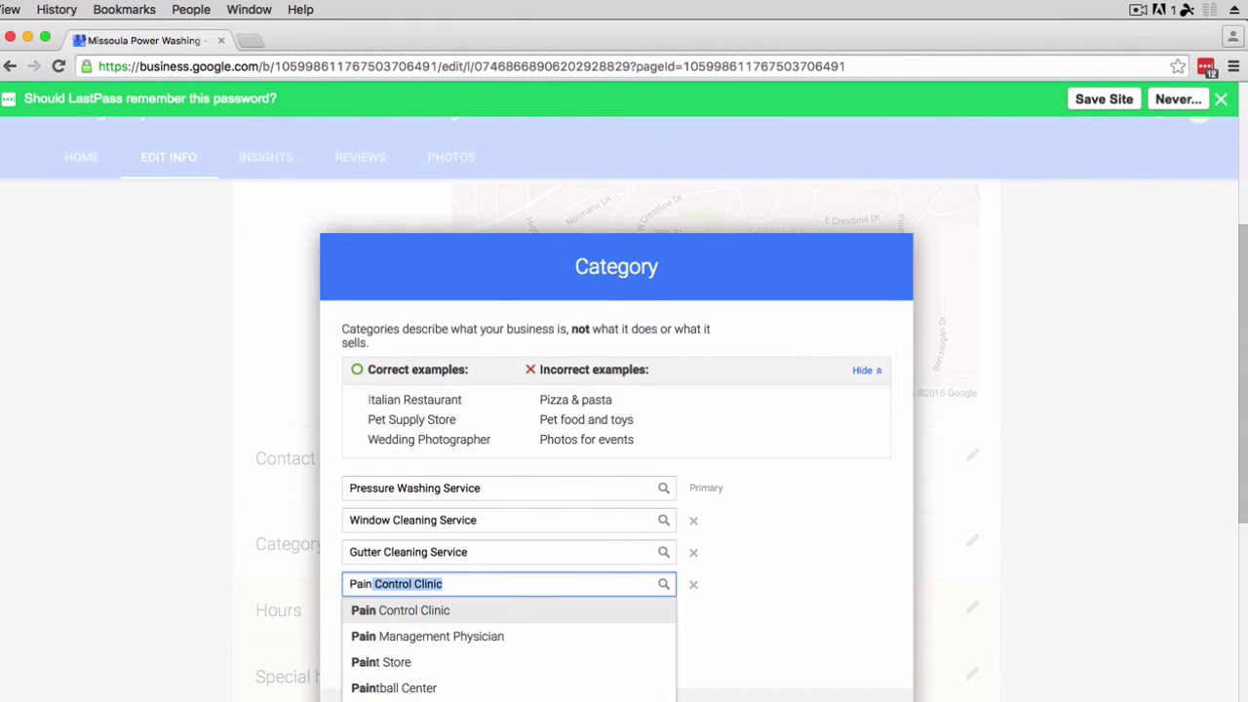
text(t re)
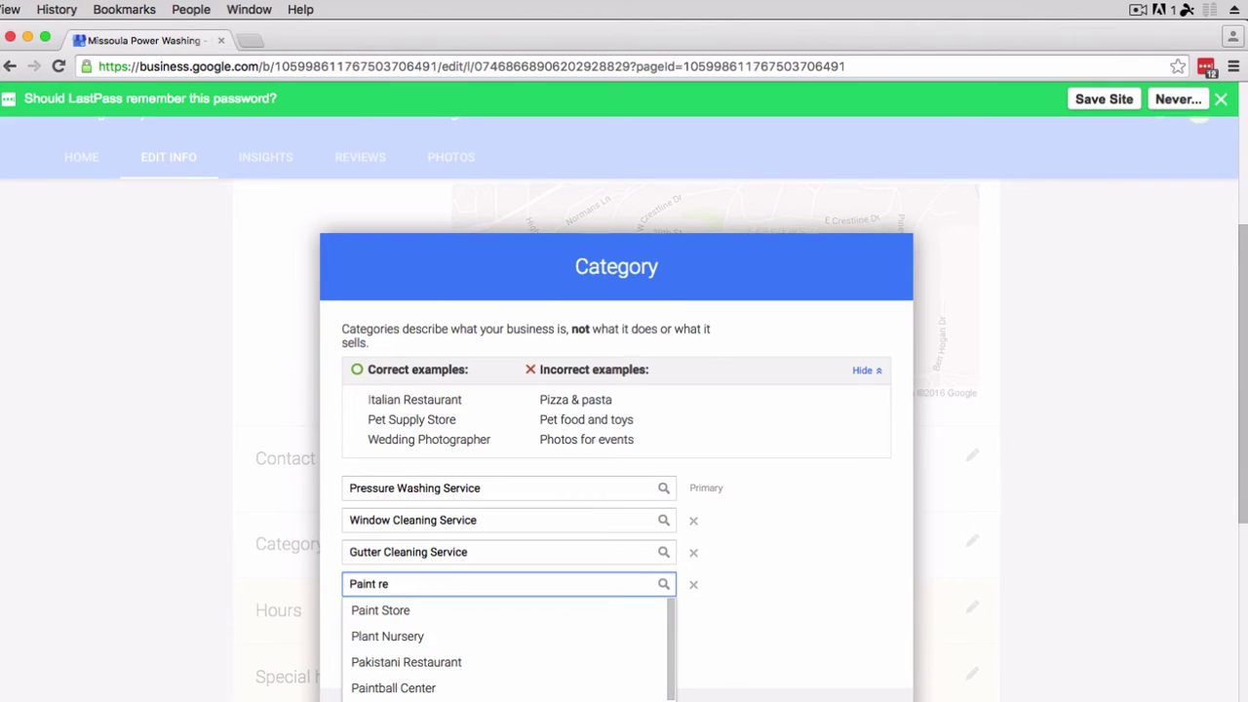
text(move)
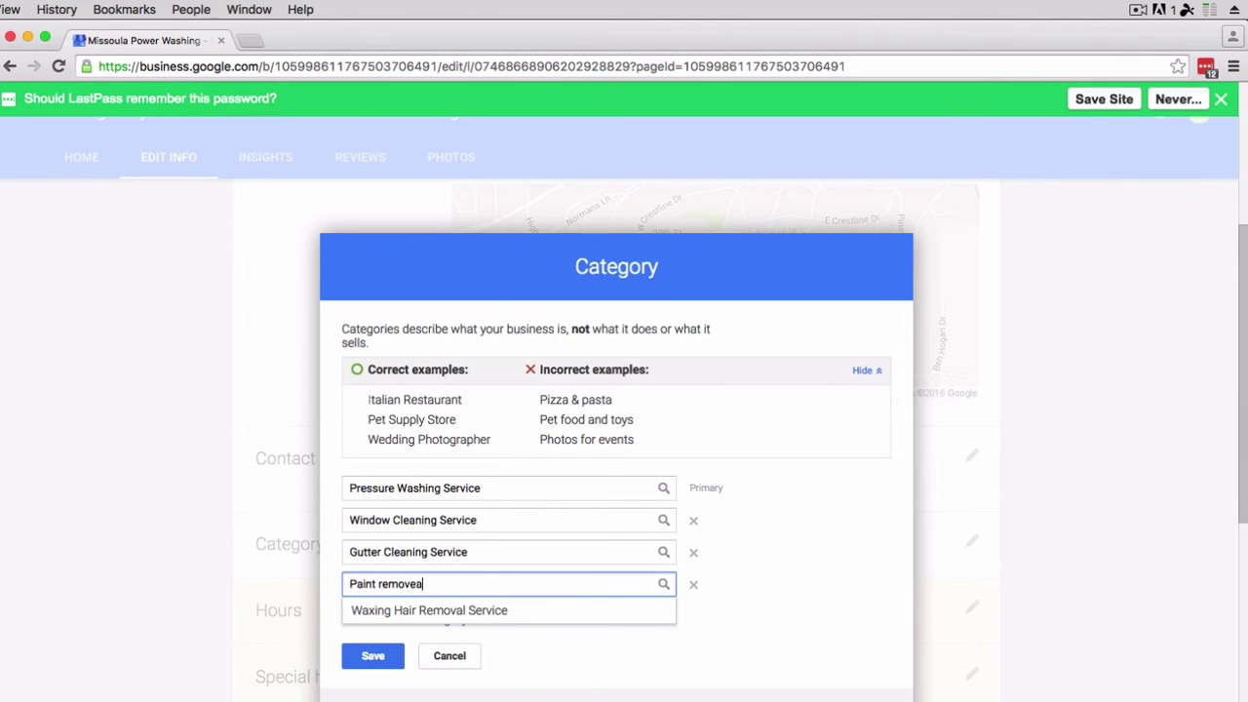
text(a)
key(BackSpace)
key(BackSpace)
key(BackSpace)
key(BackSpace)
key(BackSpace)
key(BackSpace)
key(BackSpace)
key(BackSpace)
key(BackSpace)
key(BackSpace)
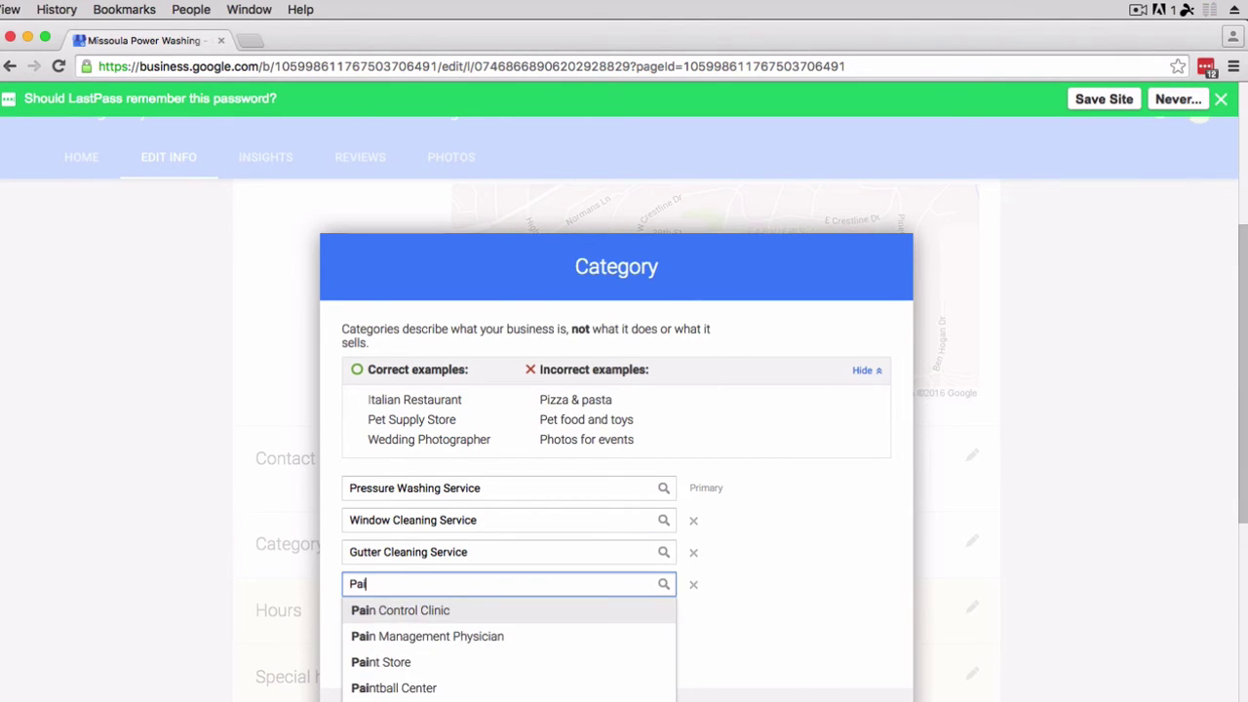
text(nt)
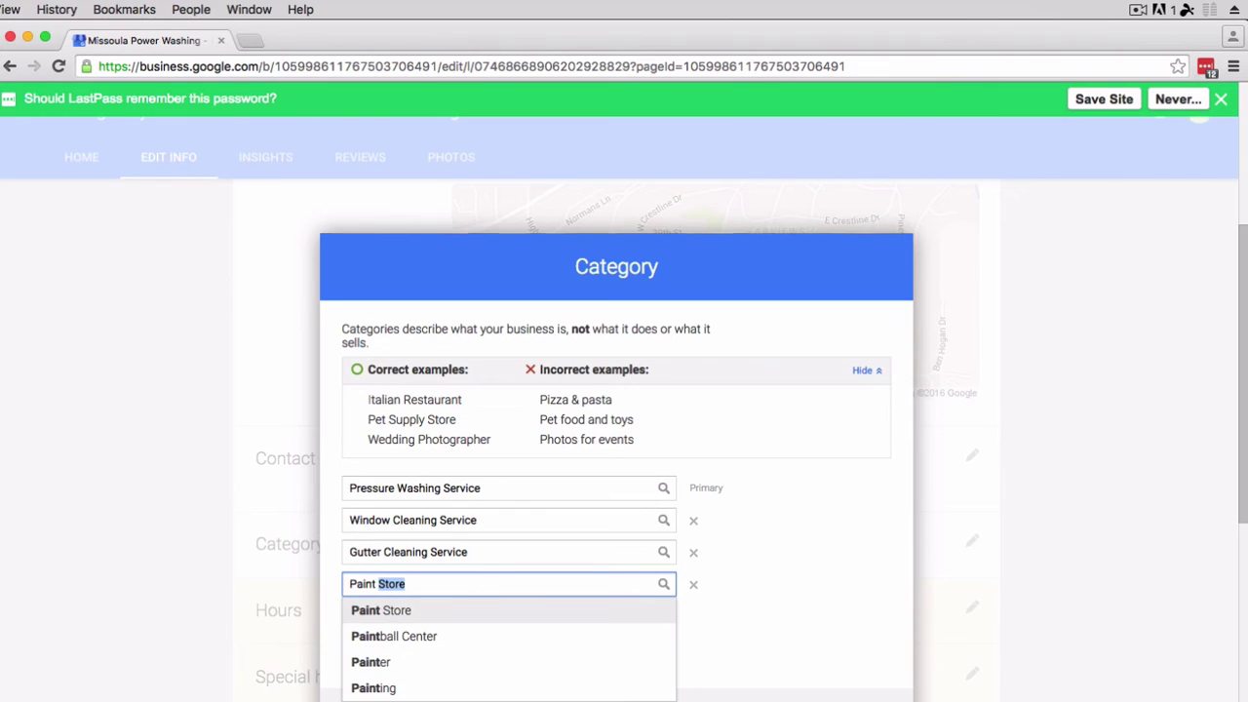
text( Removal)
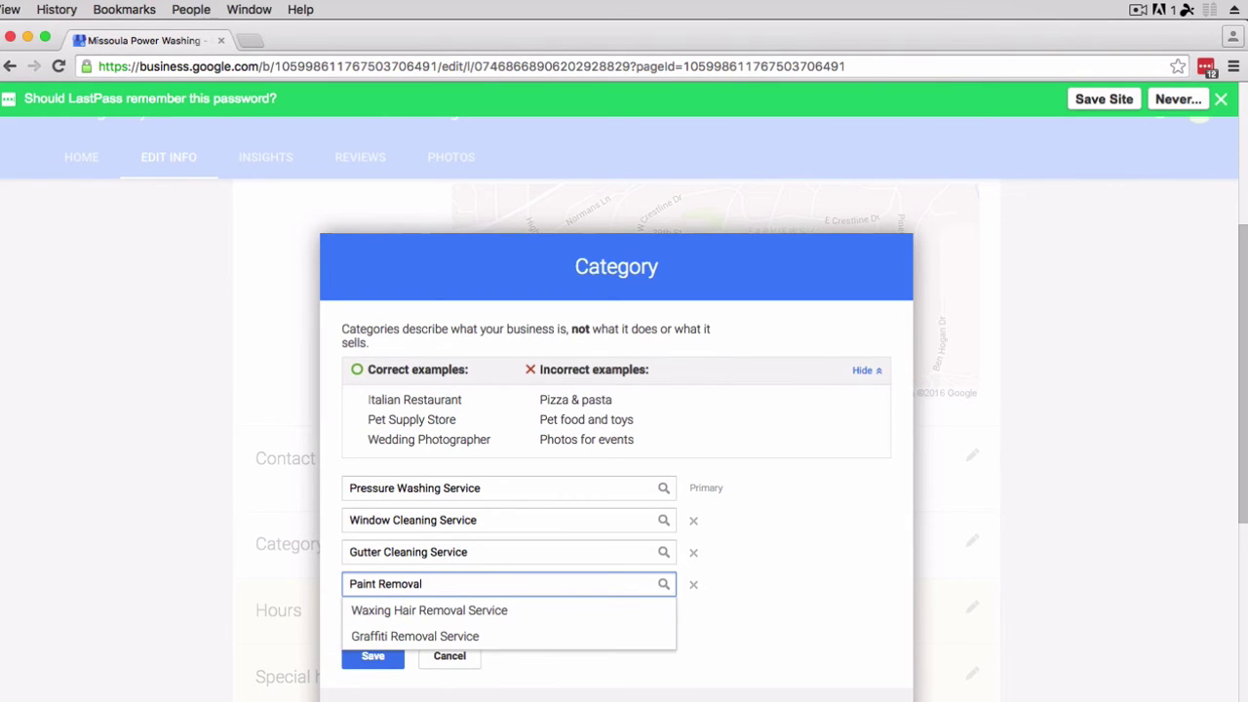
text( SEr)
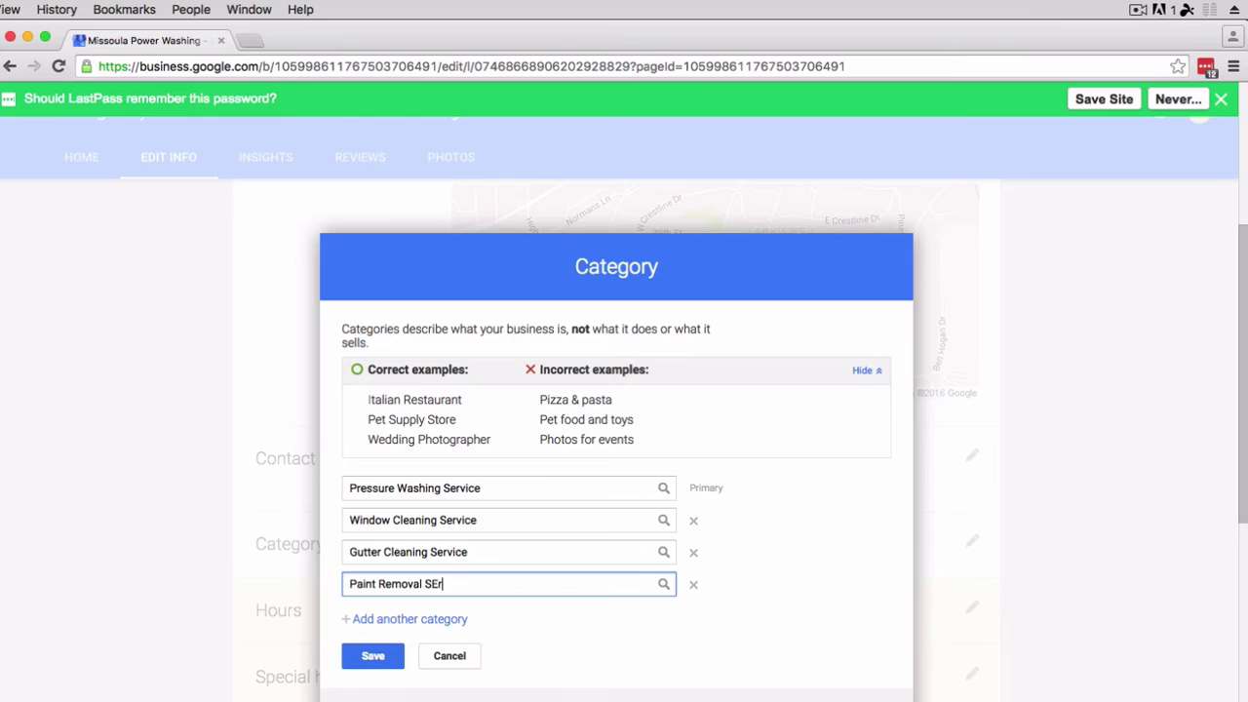
text(v)
key(BackSpace)
key(BackSpace)
key(BackSpace)
text(eric)
key(BackSpace)
text(ce)
click(460, 618)
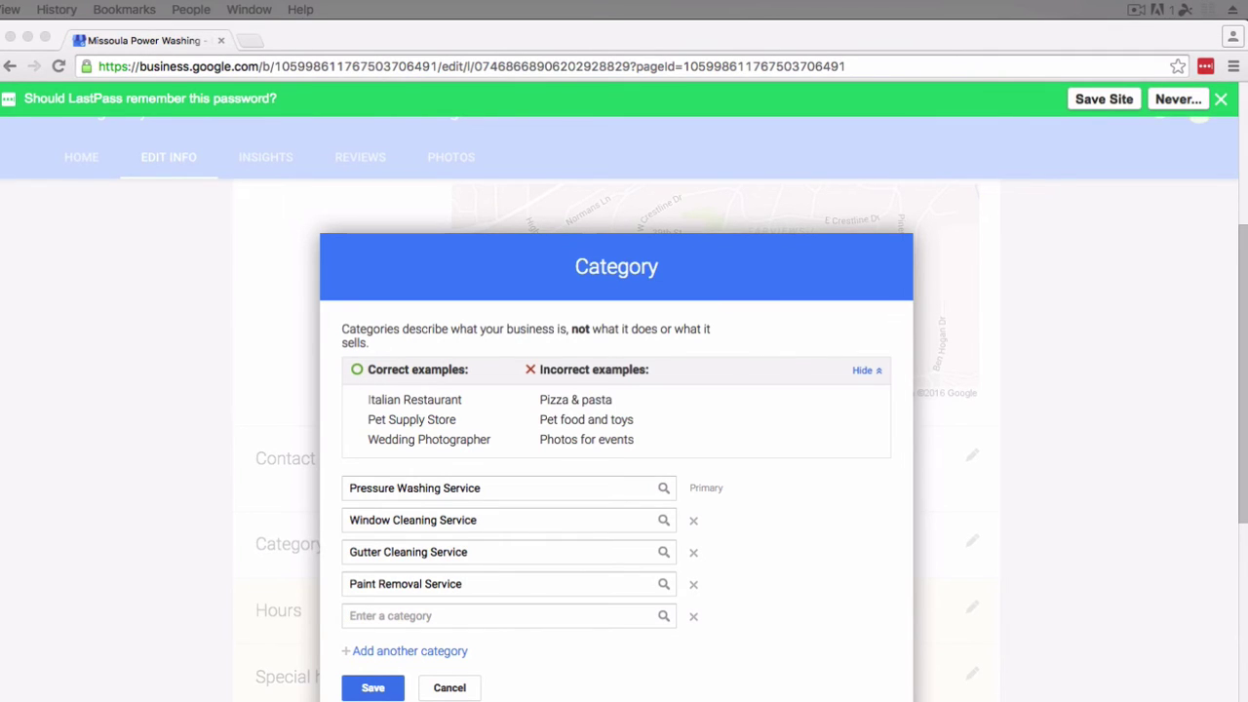
click(443, 615)
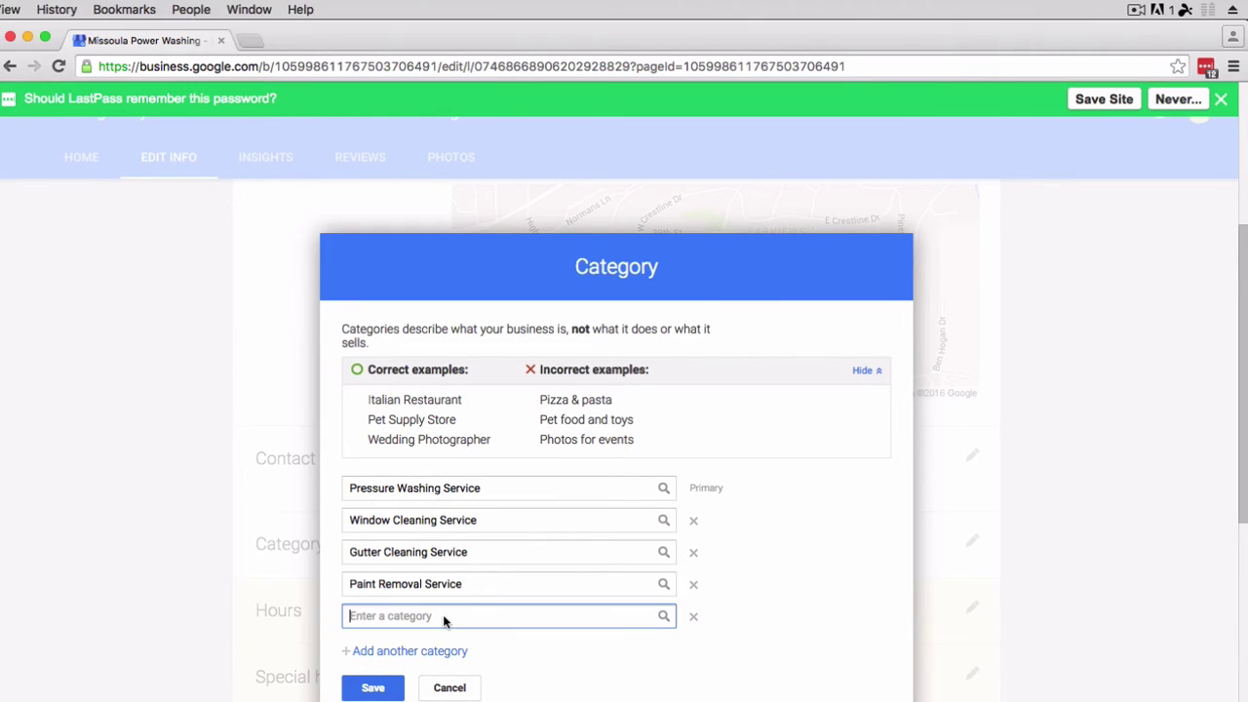
text(Graffiti Removal Service)
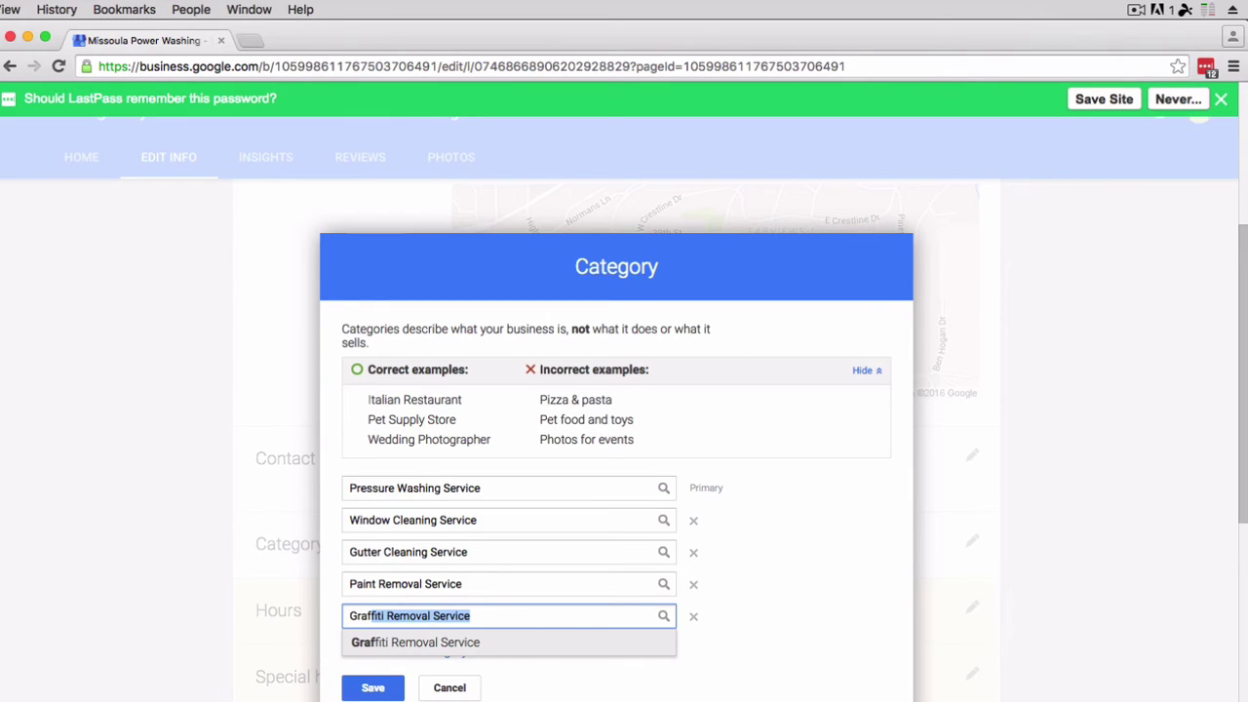
click(466, 643)
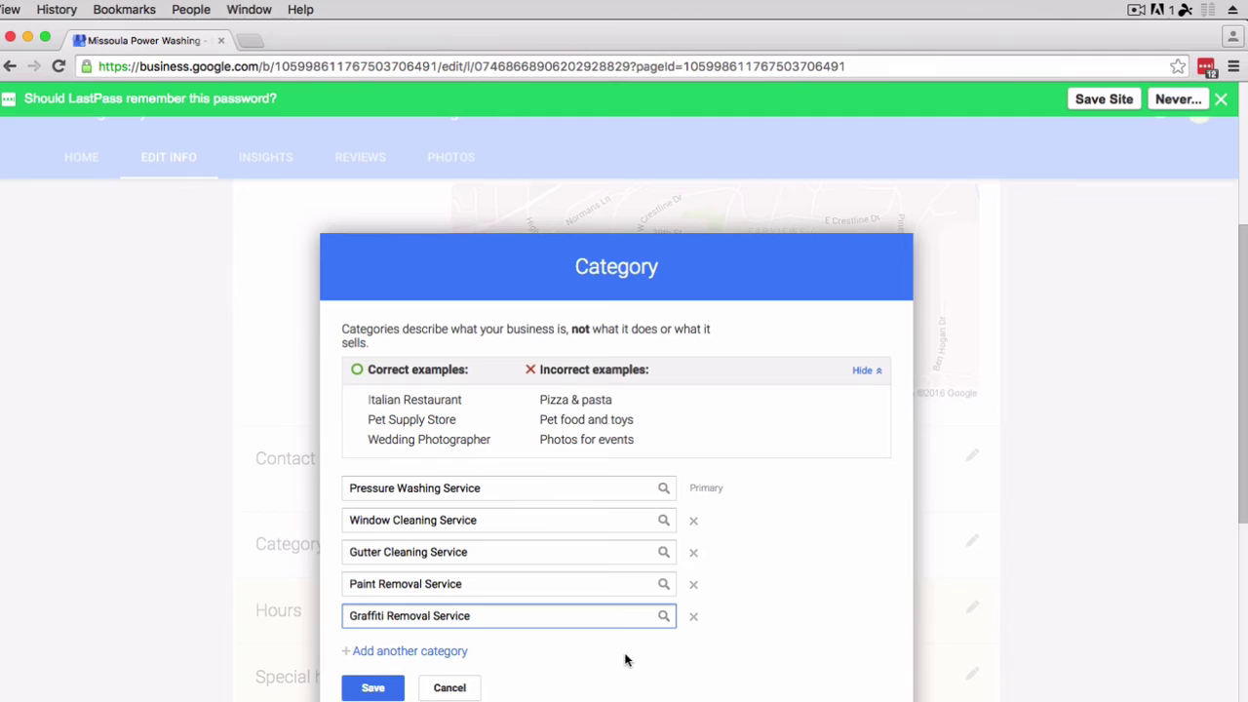
Drop the rejected Paint Removal Service and save the remaining four categories
scroll(643, 648, down, 1)
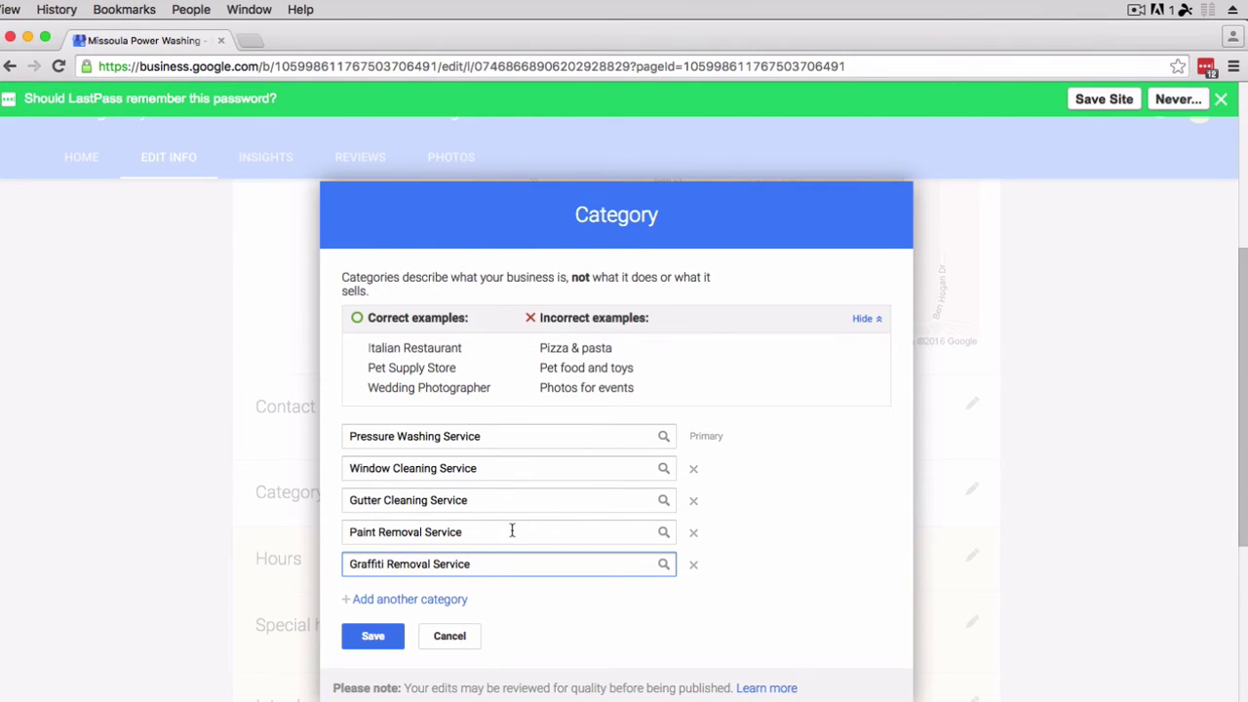
drag(479, 438, 335, 438)
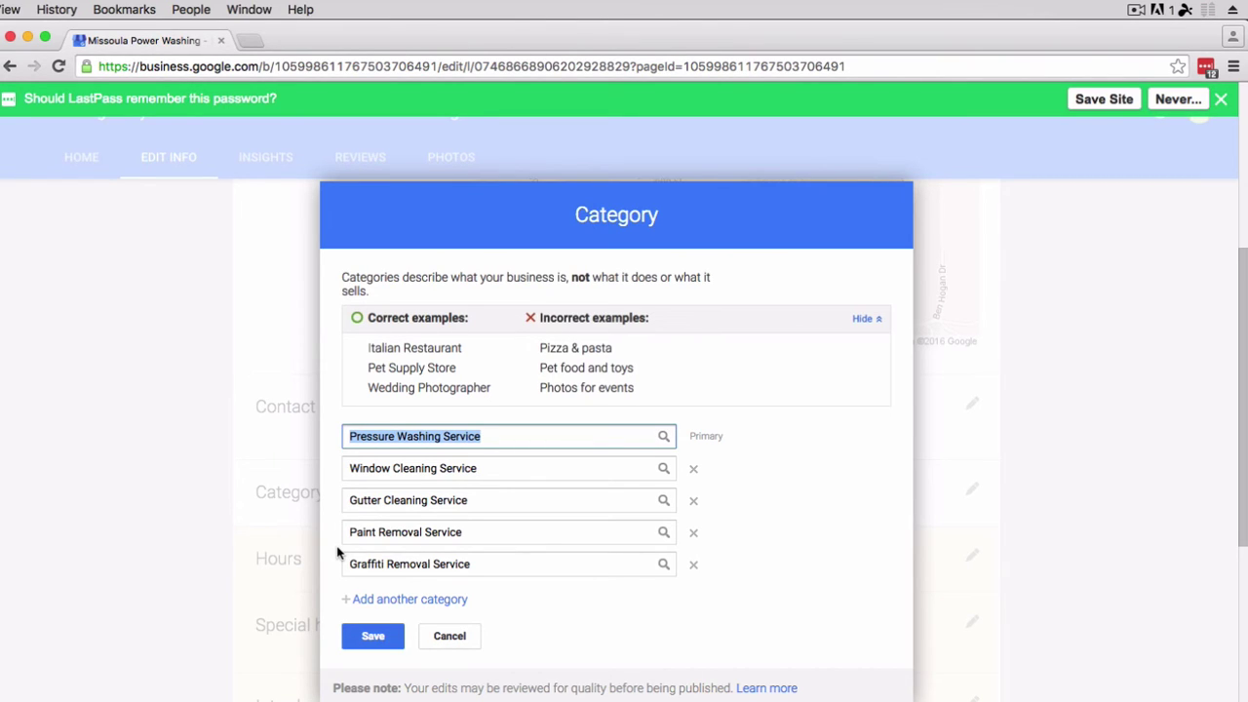
click(533, 436)
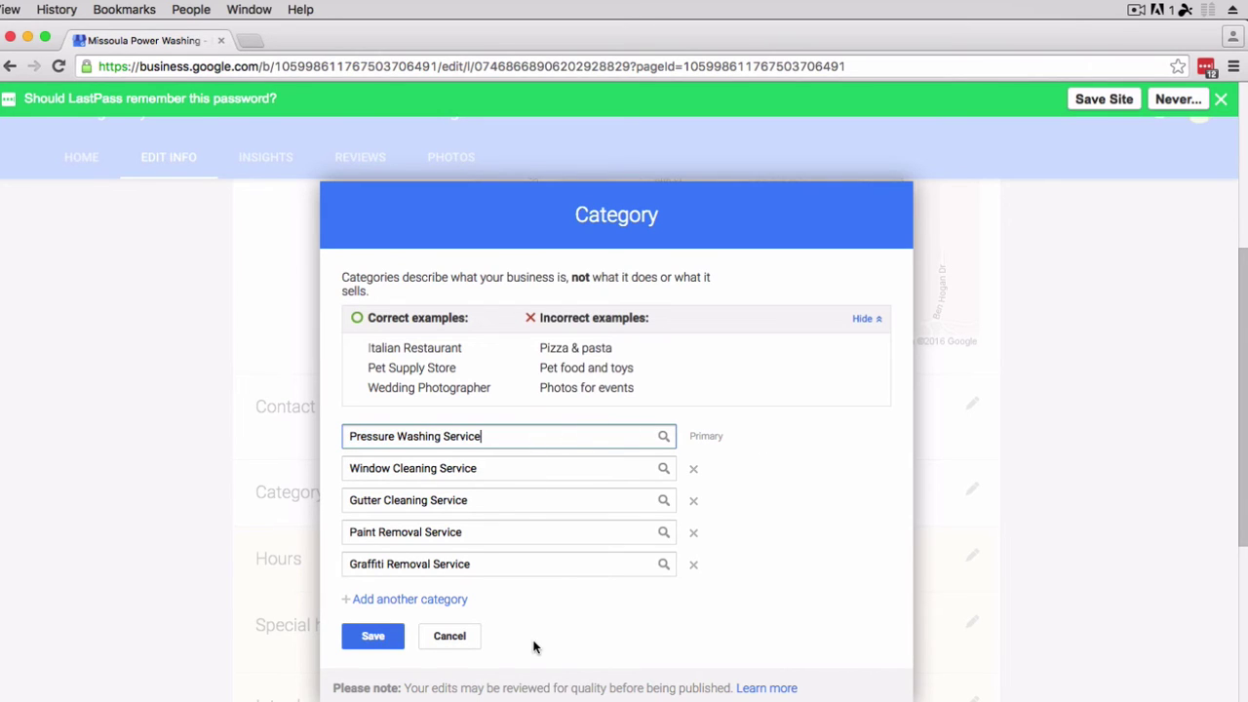
click(370, 635)
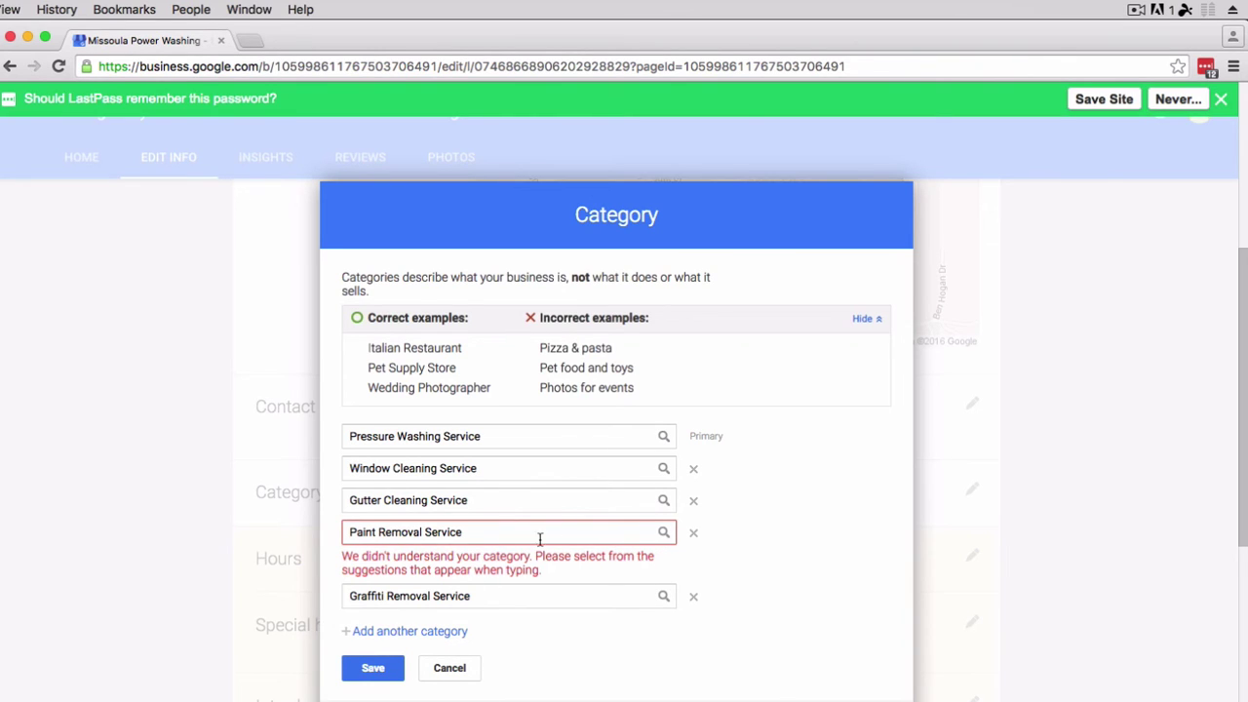
click(693, 533)
click(379, 604)
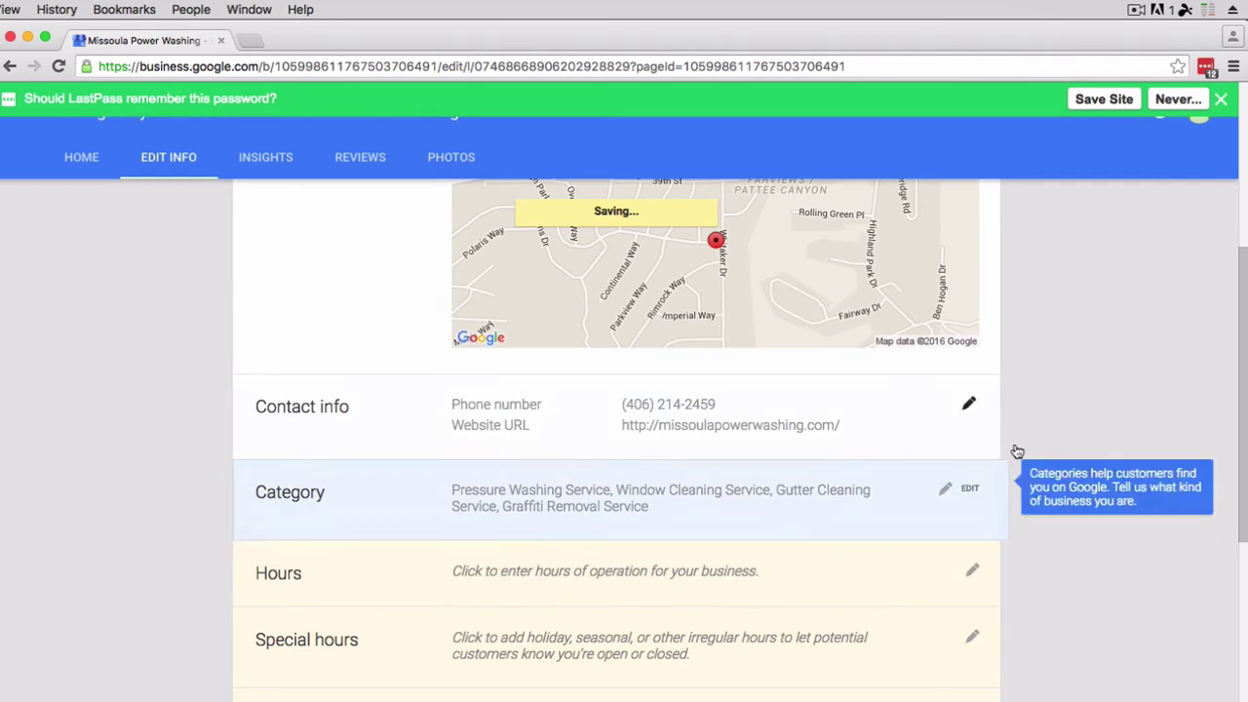
Set business hours to 6:00 am–9:00 pm Monday through Saturday and save
scroll(1078, 434, down, 2)
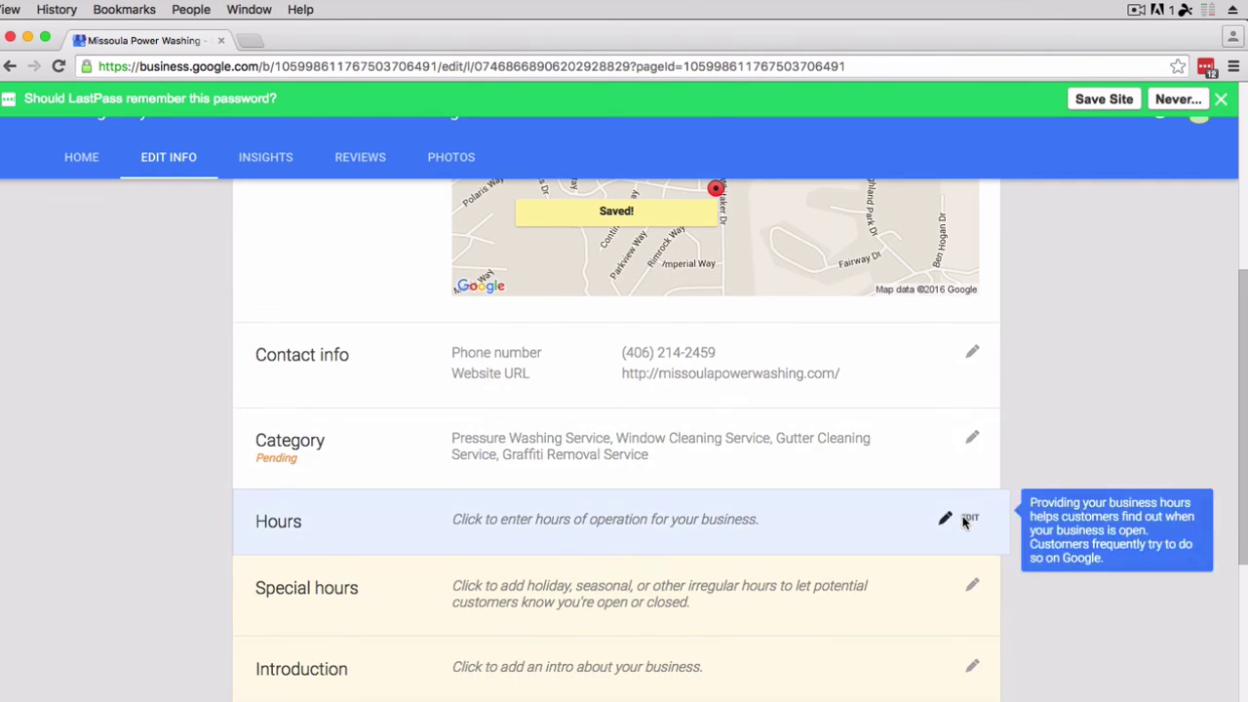
click(963, 521)
click(470, 428)
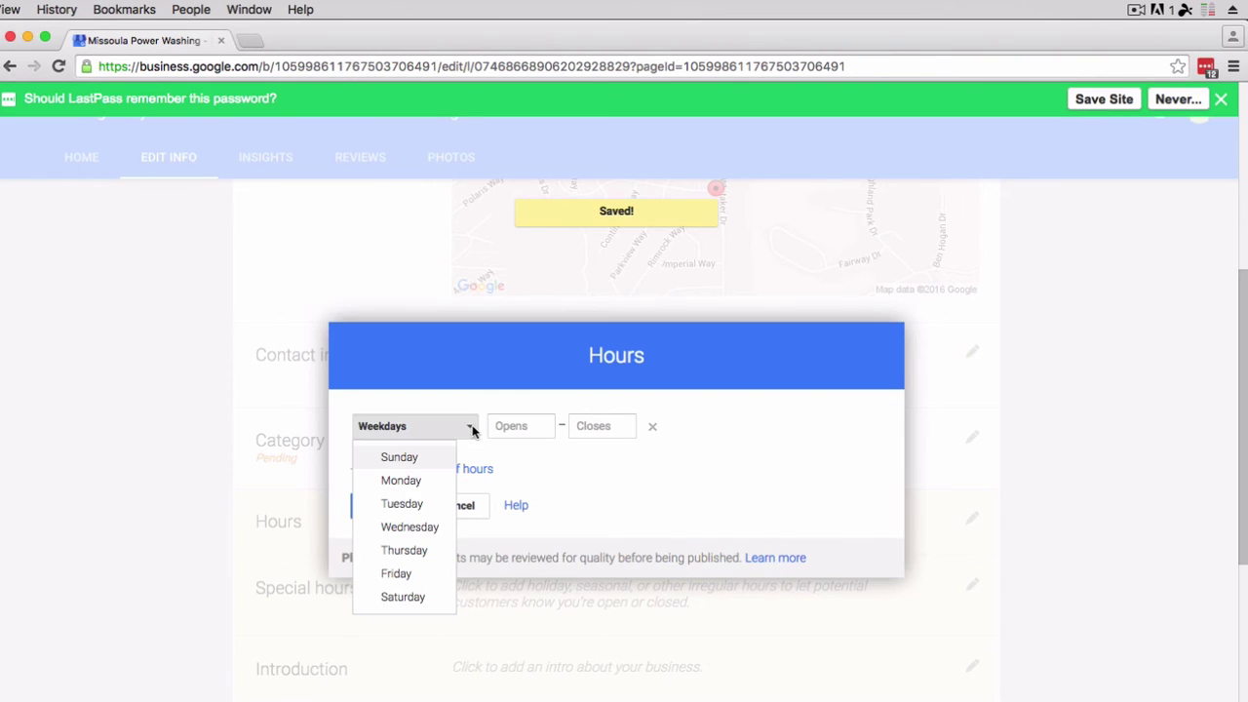
click(420, 598)
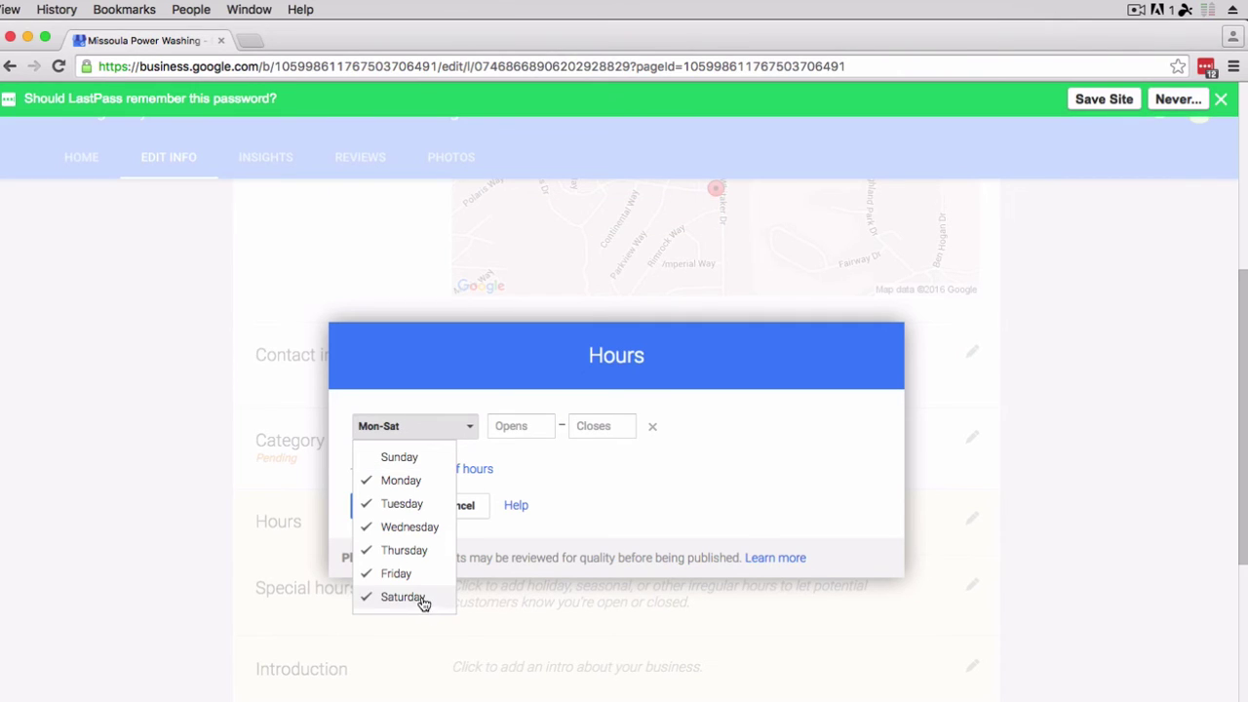
click(521, 427)
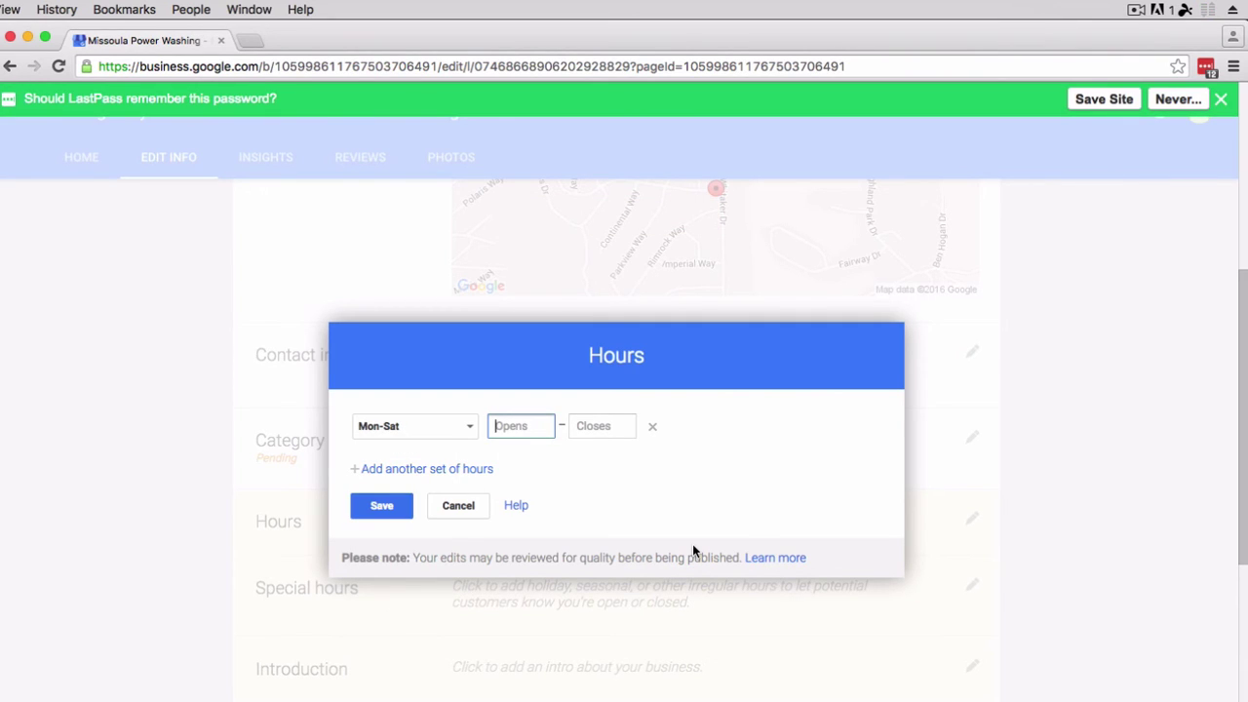
text(6a)
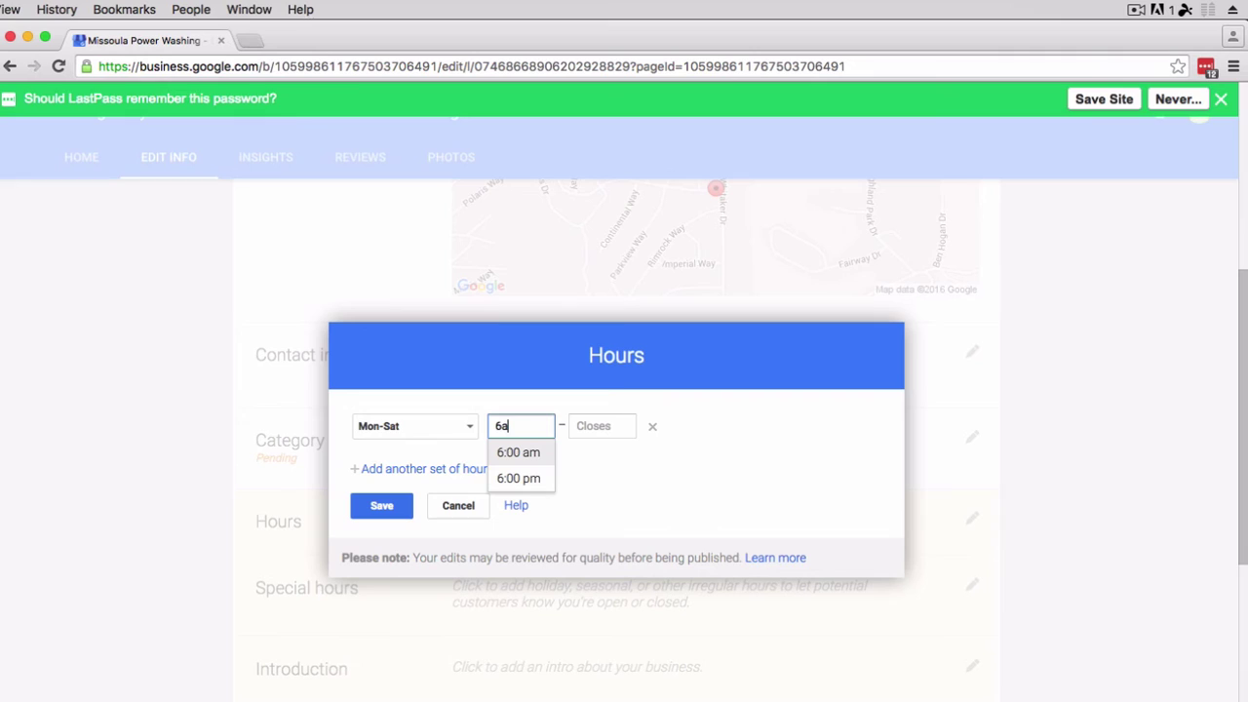
click(529, 452)
click(604, 425)
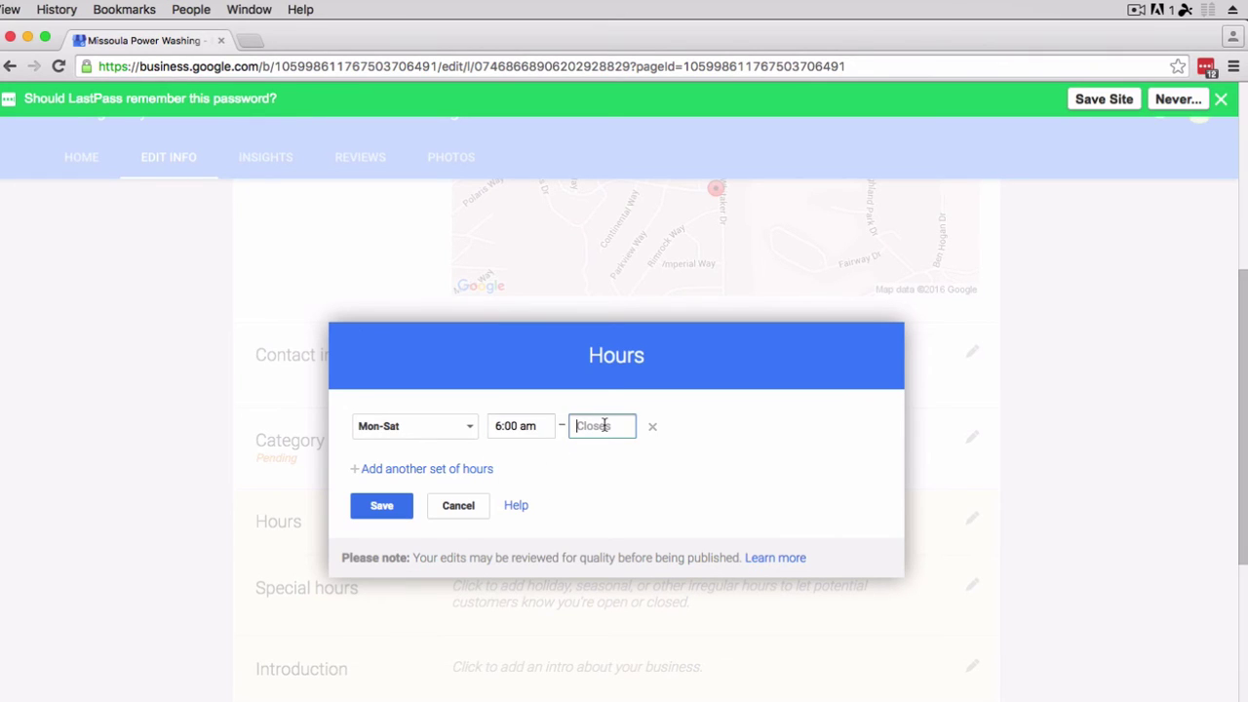
text(9)
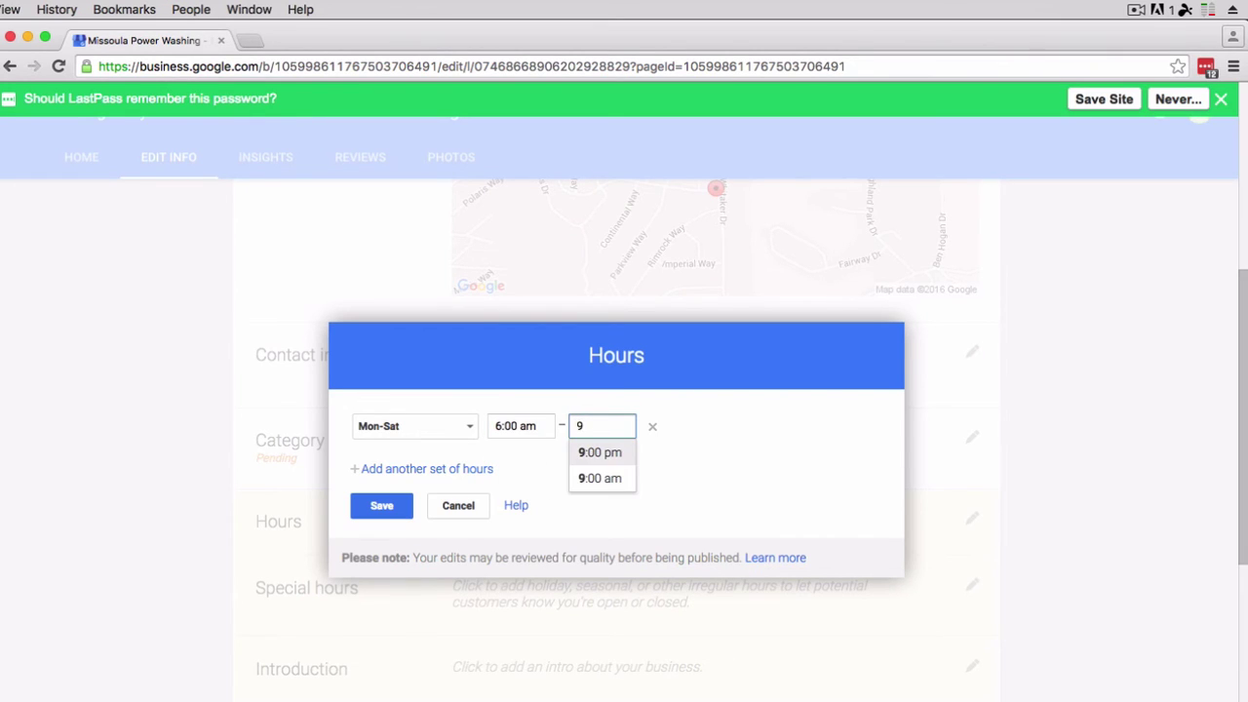
text(pm)
click(778, 464)
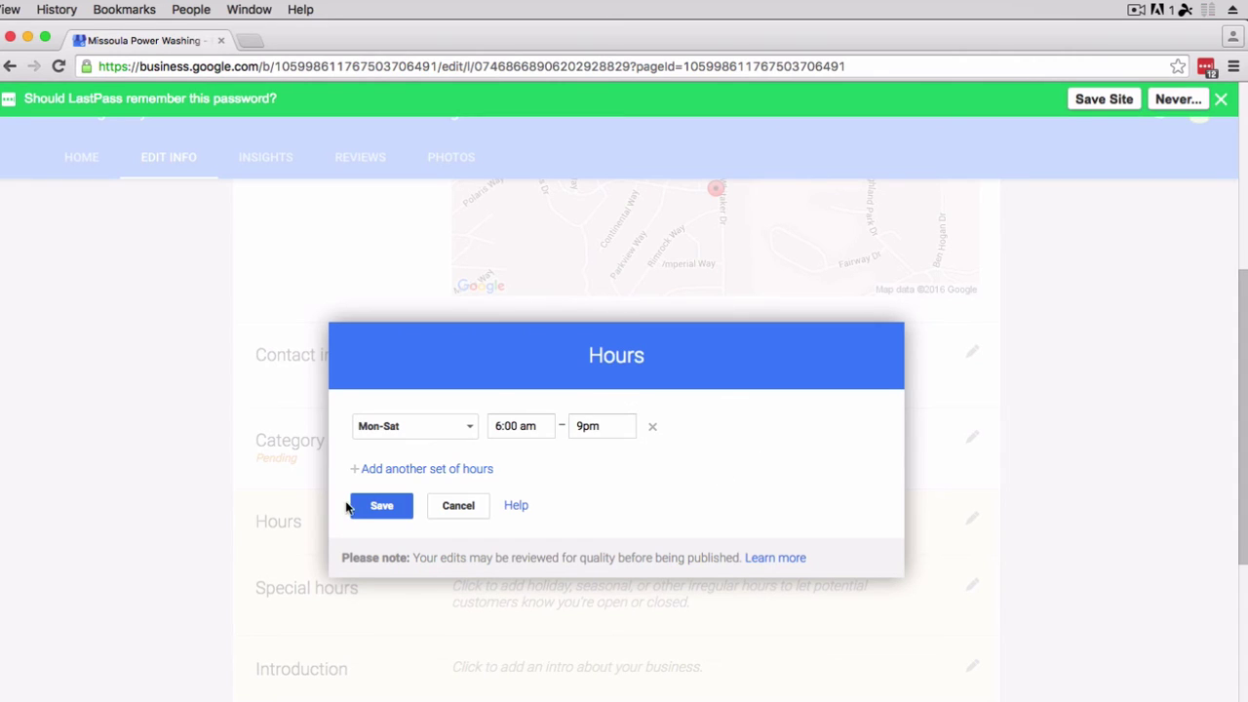
click(376, 505)
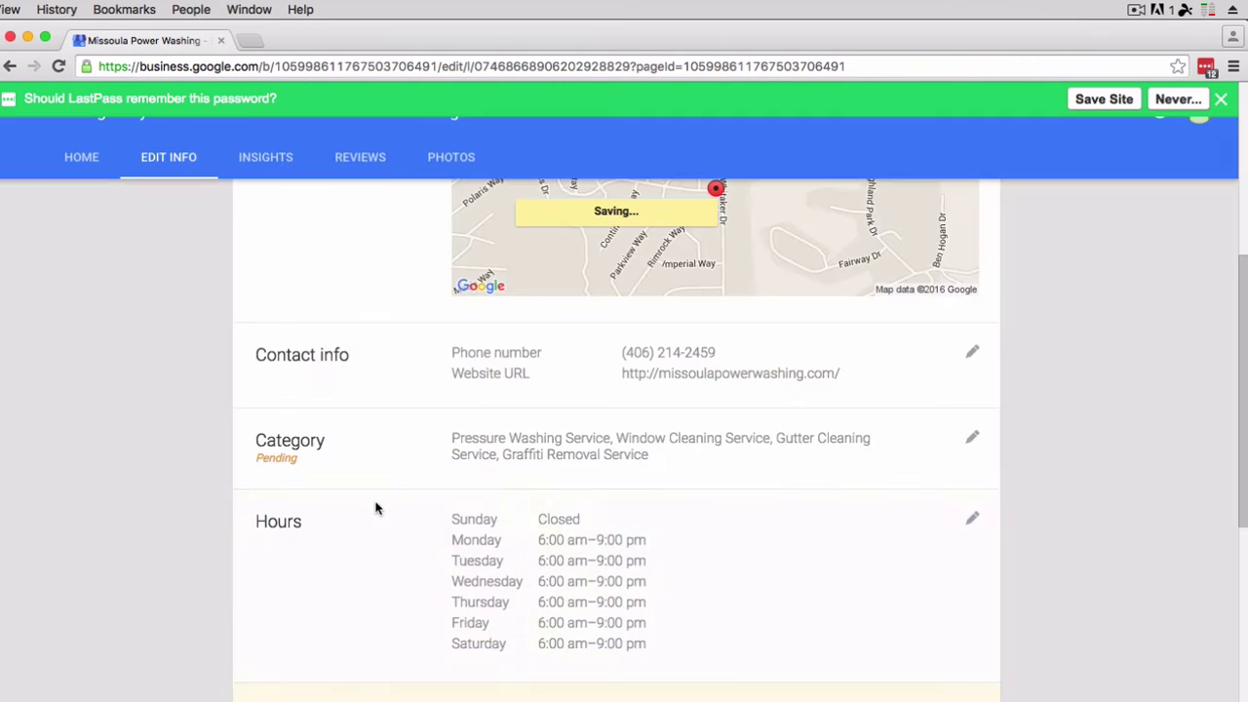
Open the Special hours editor
scroll(468, 497, down, 2)
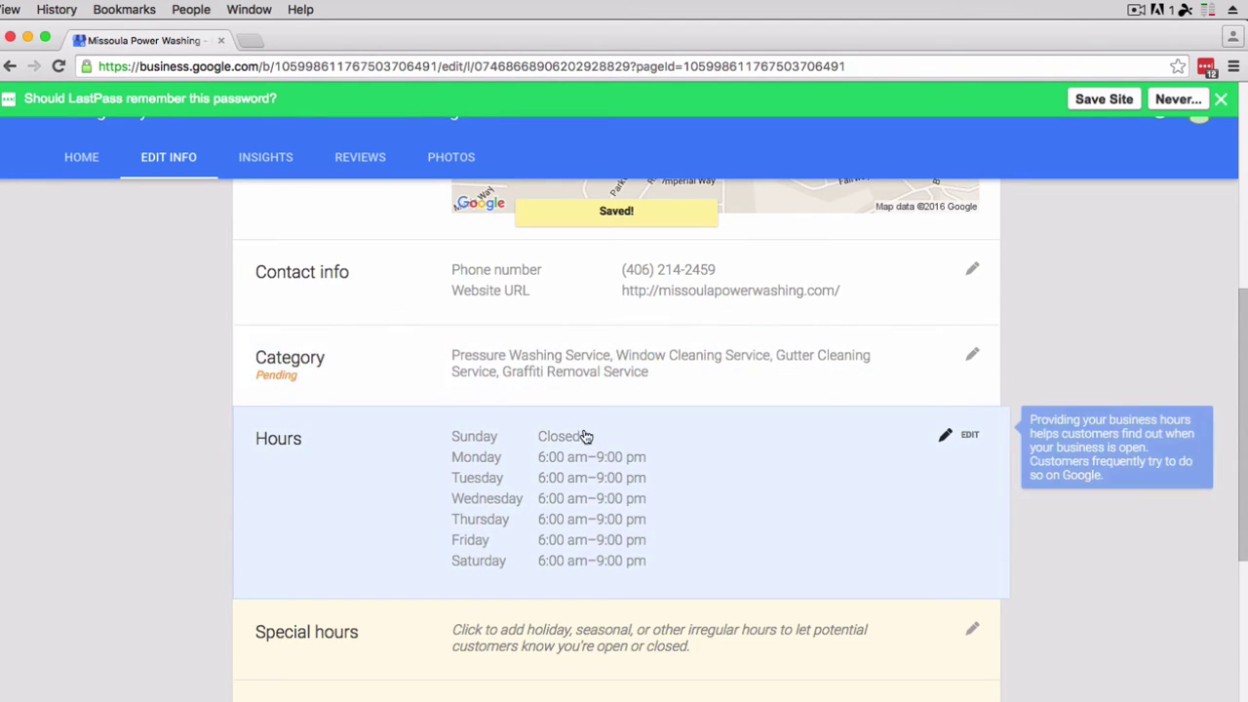
scroll(566, 441, down, 3)
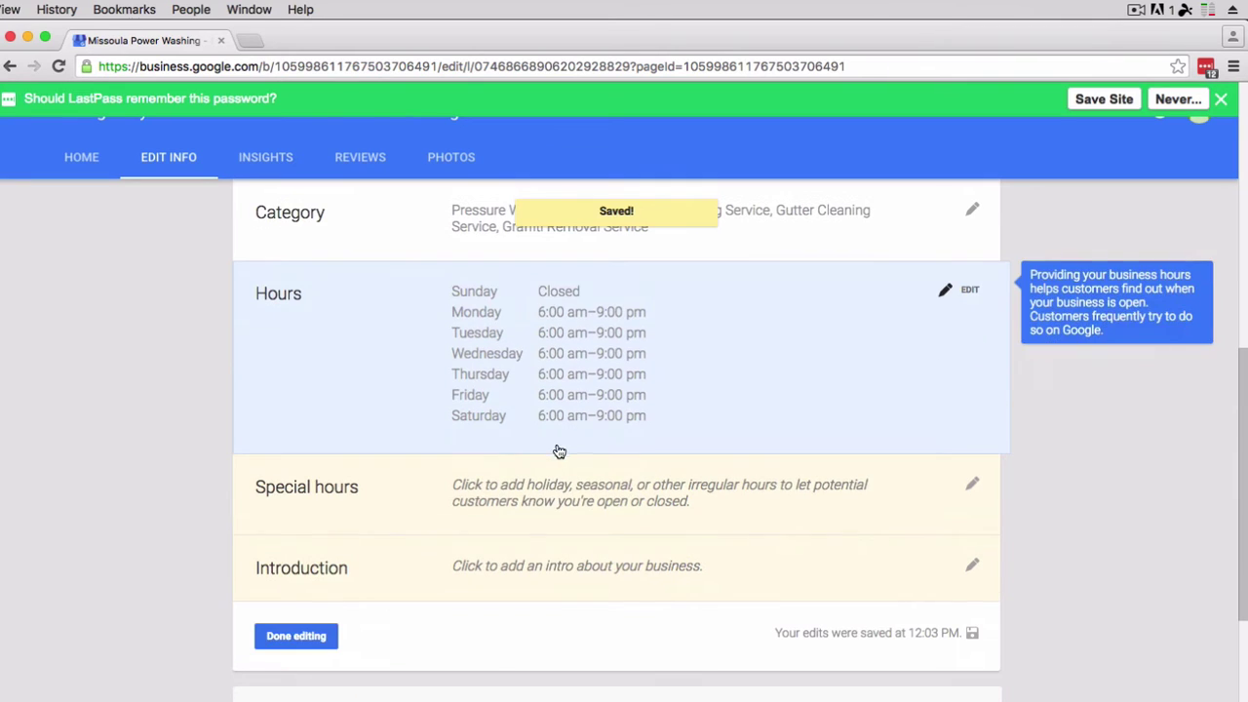
click(919, 480)
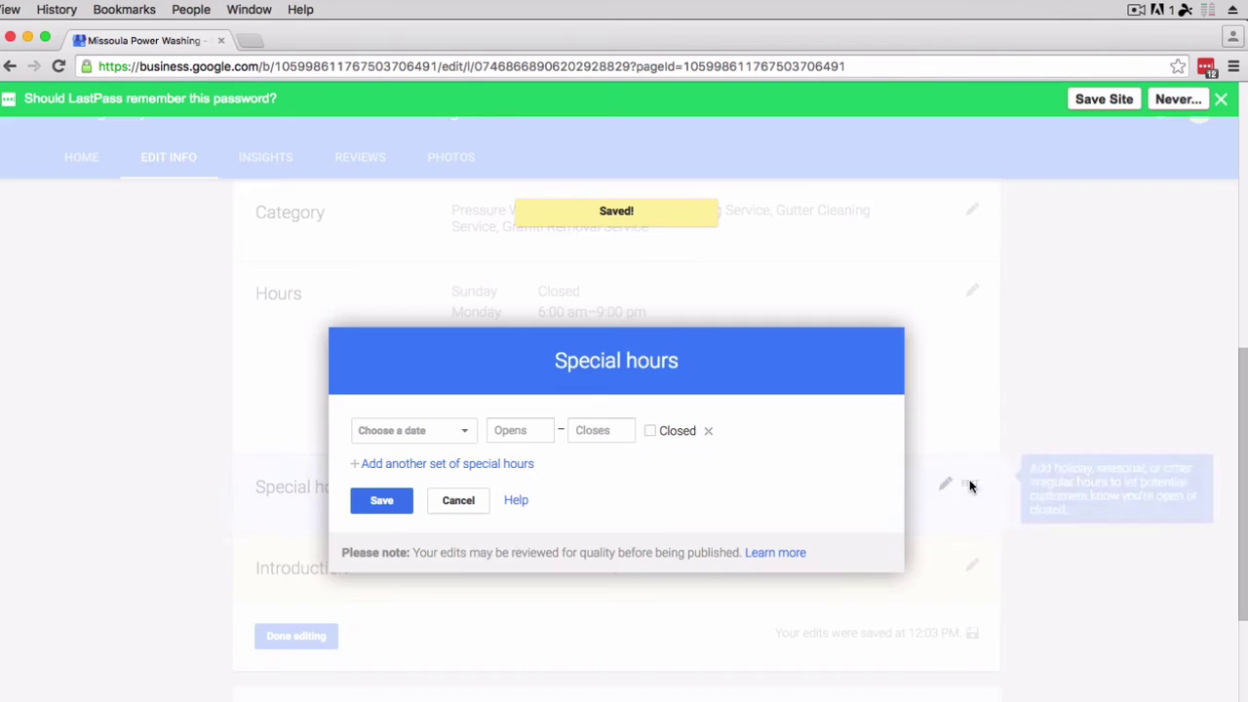
Add a special-hours entry marking the business closed on December 25, 2016
click(469, 432)
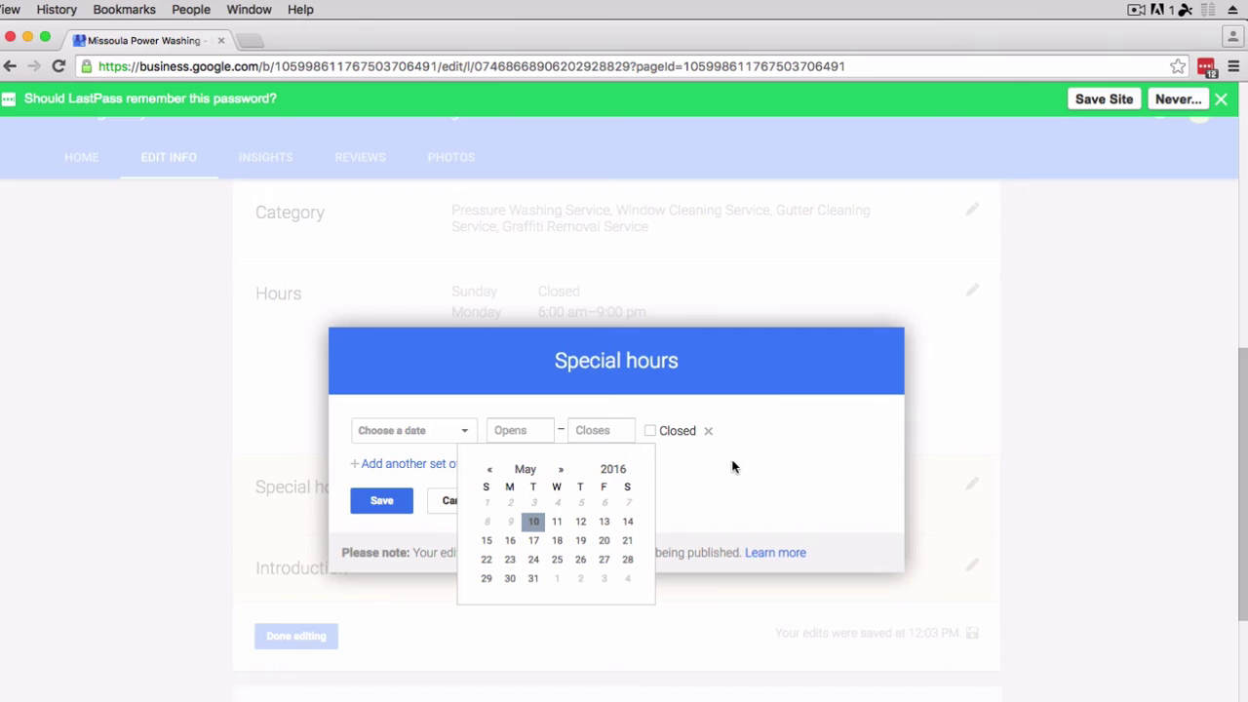
click(560, 469)
click(561, 469)
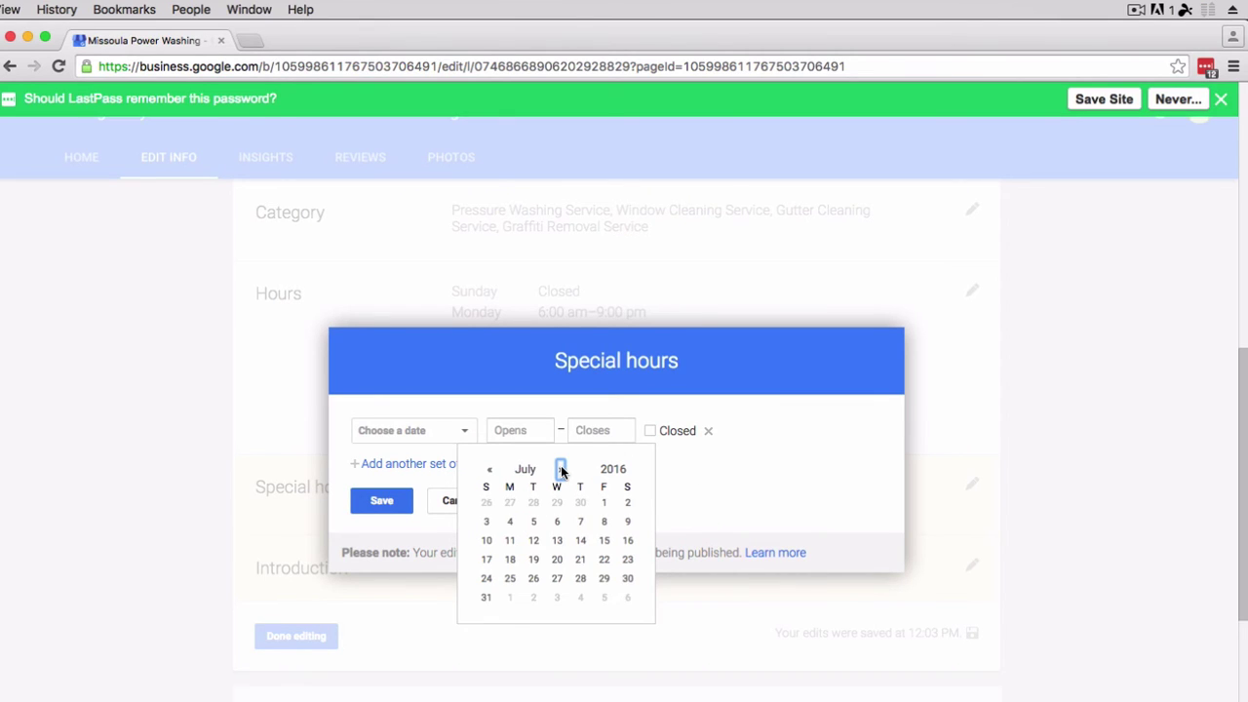
click(561, 469)
click(560, 469)
click(560, 469)
click(561, 469)
click(561, 469)
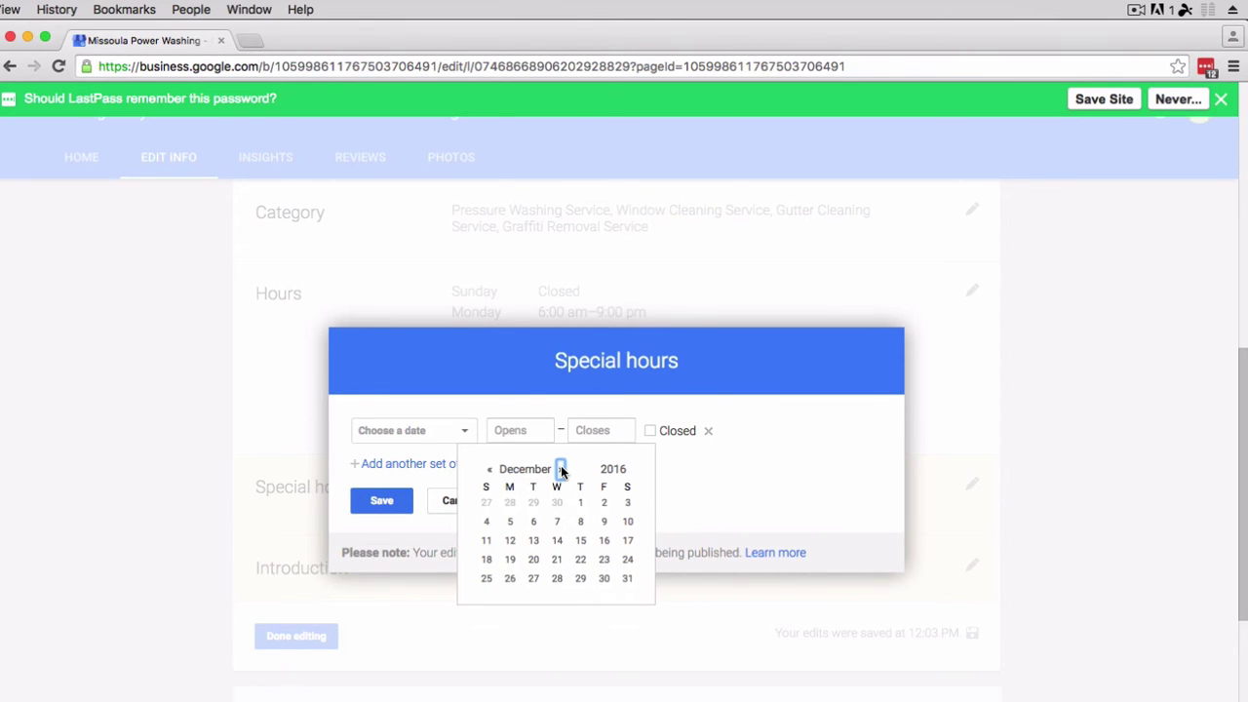
click(486, 578)
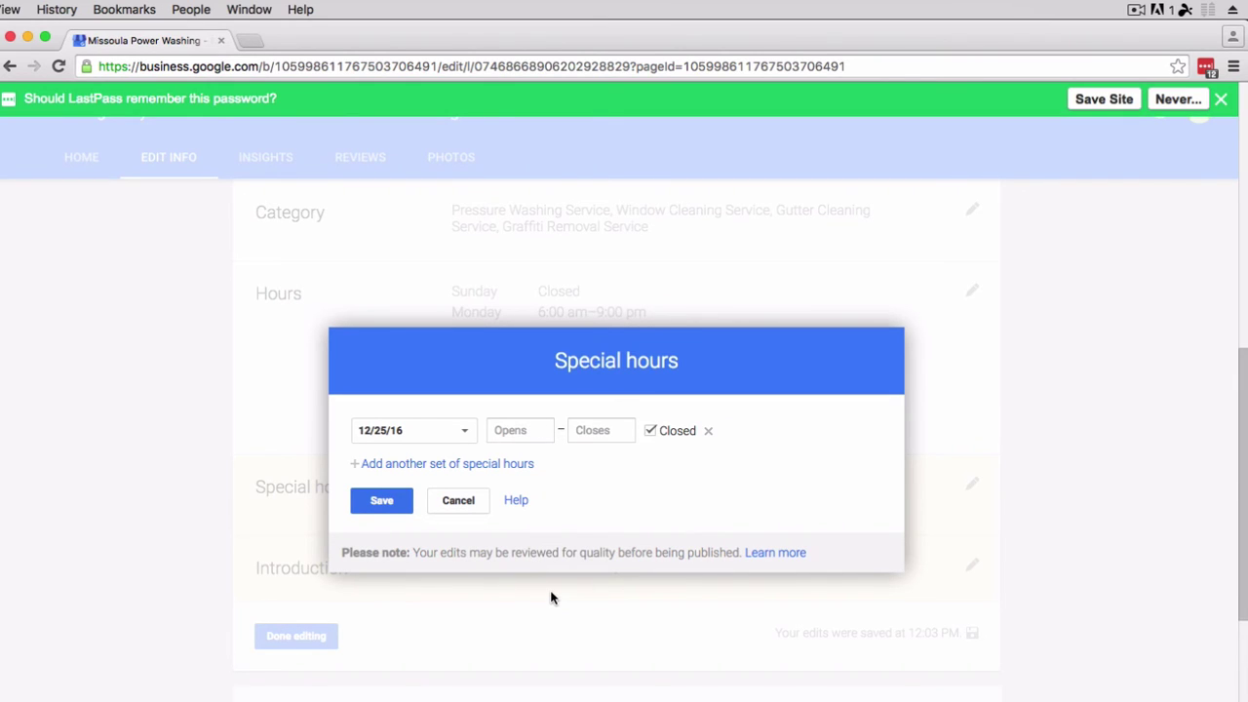
click(367, 501)
scroll(683, 578, down, 3)
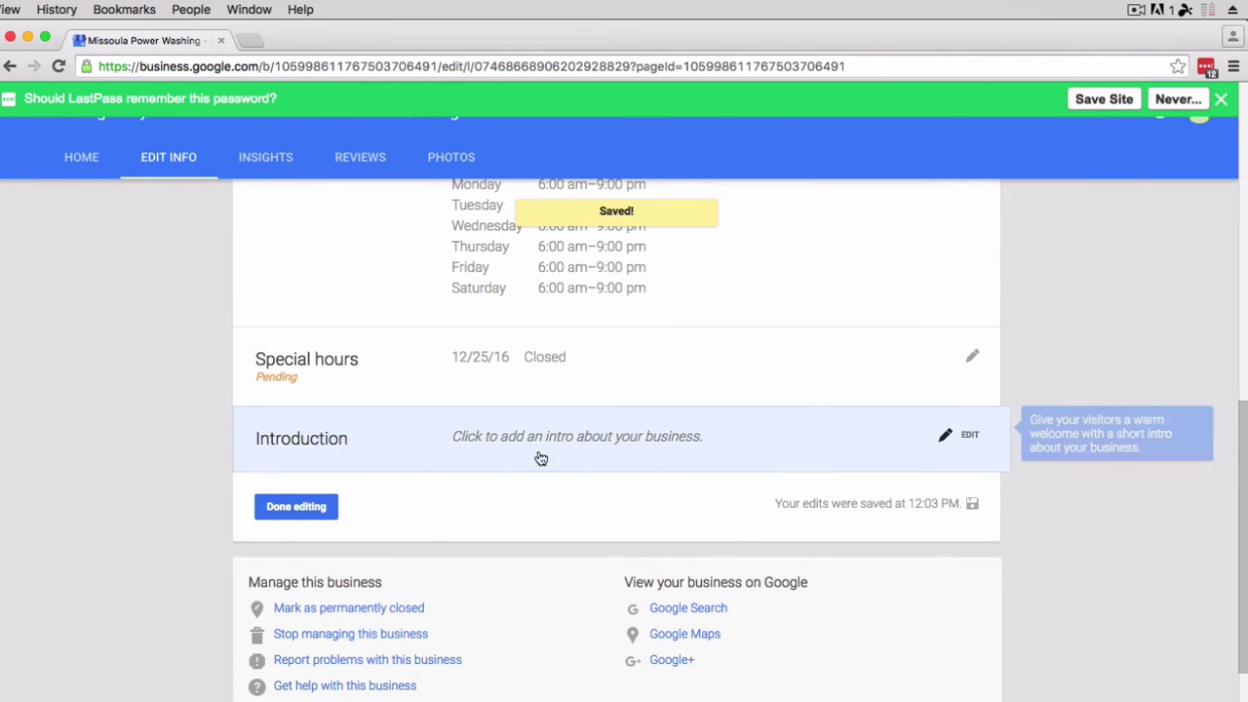
Paste the prepared mission-statement text into the Introduction box
click(964, 439)
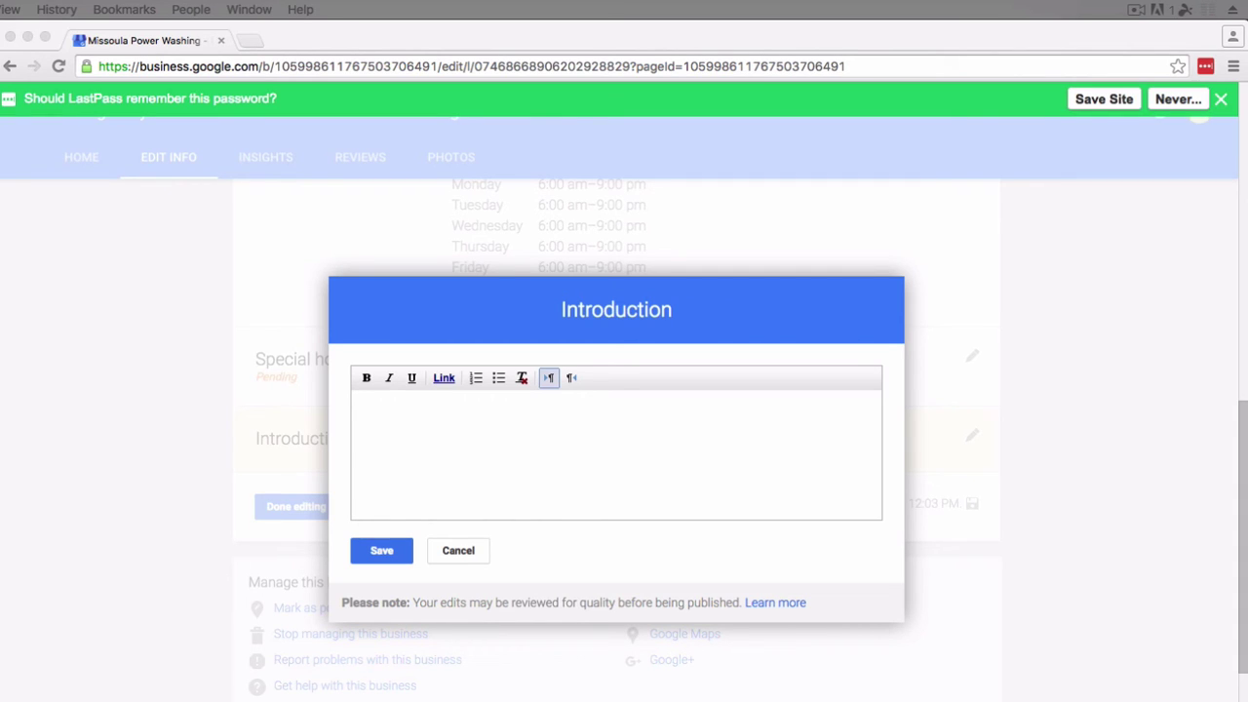
click(524, 435)
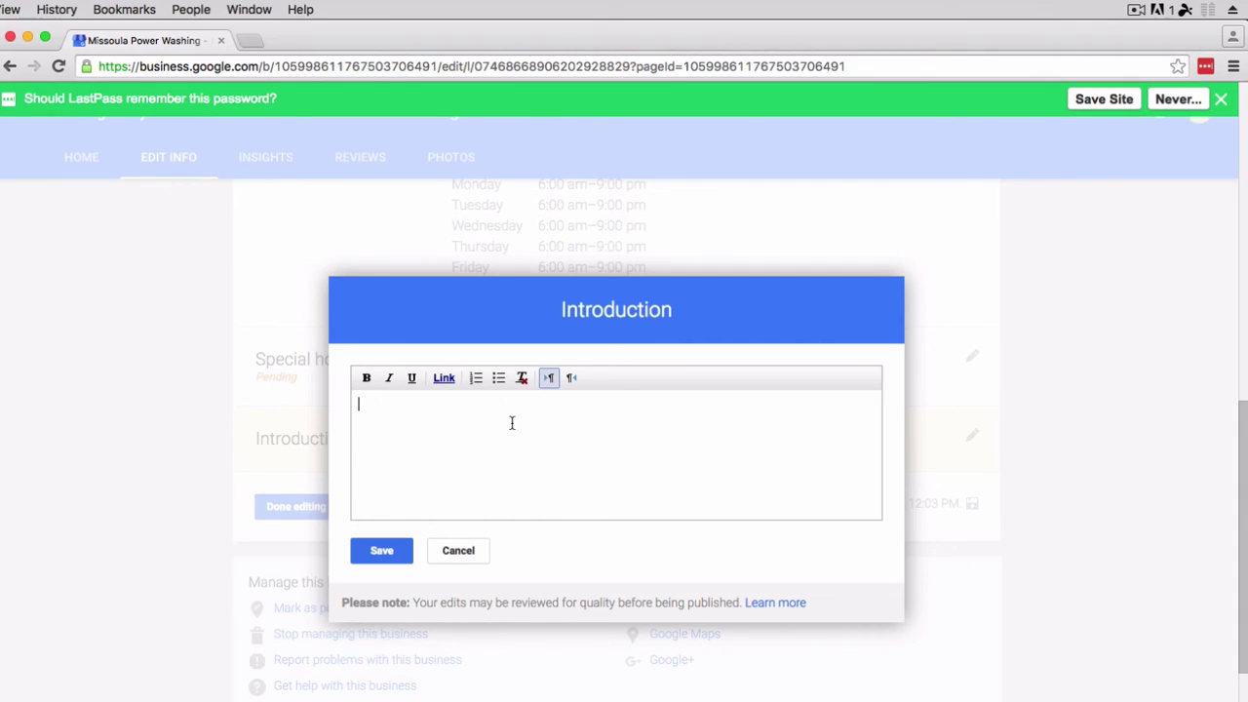
key(super+v)
key(Escape)
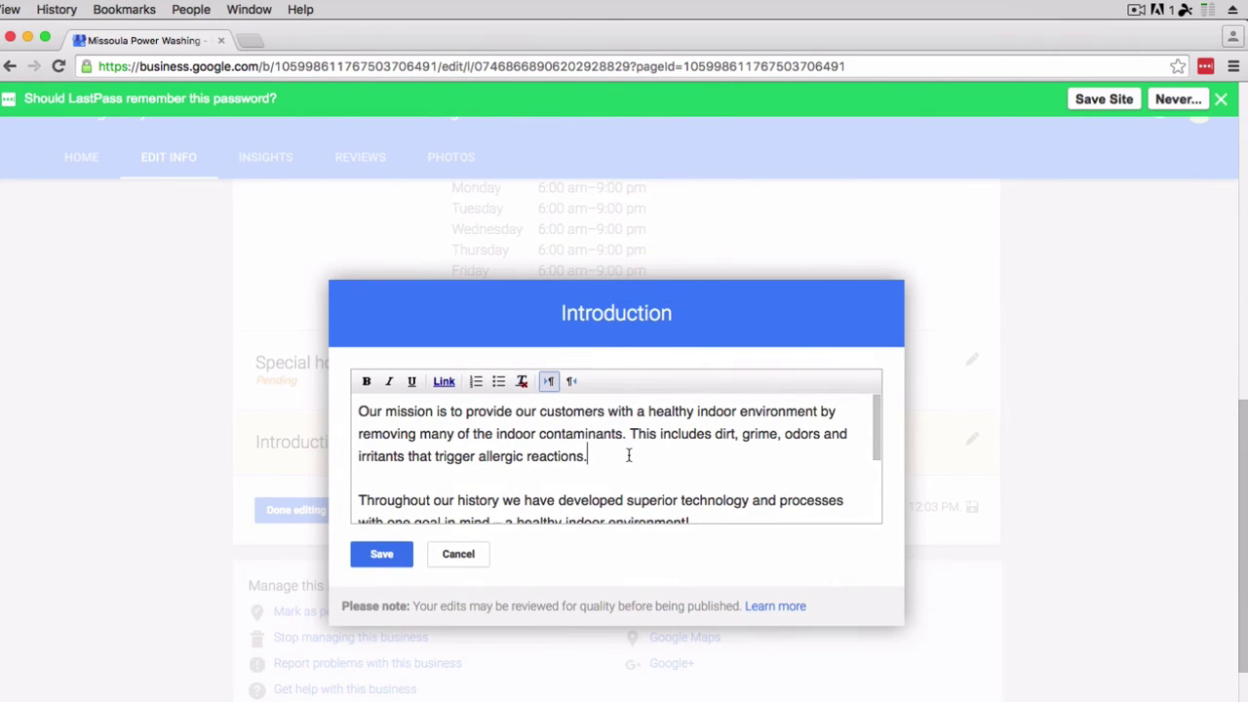
Delete the blank lines so the introduction paragraphs form one continuous block
key(Delete)
key(Delete)
click(508, 497)
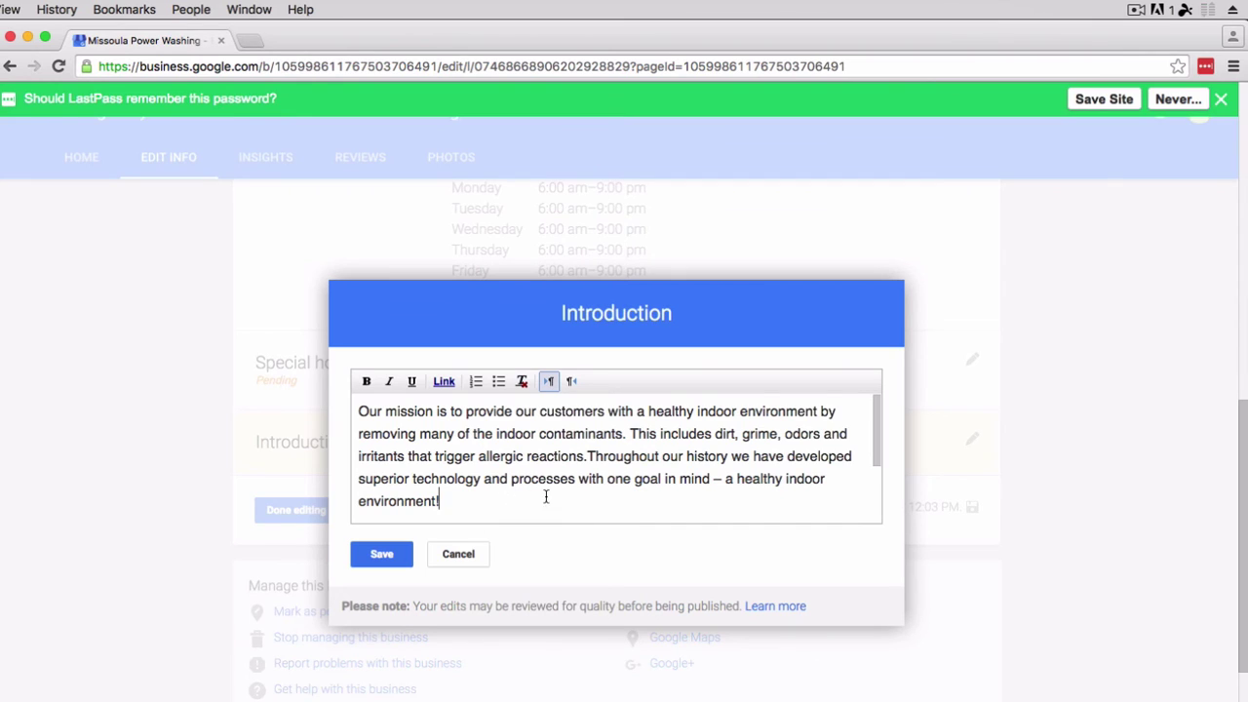
scroll(544, 495, down, 1)
key(Delete)
key(Delete)
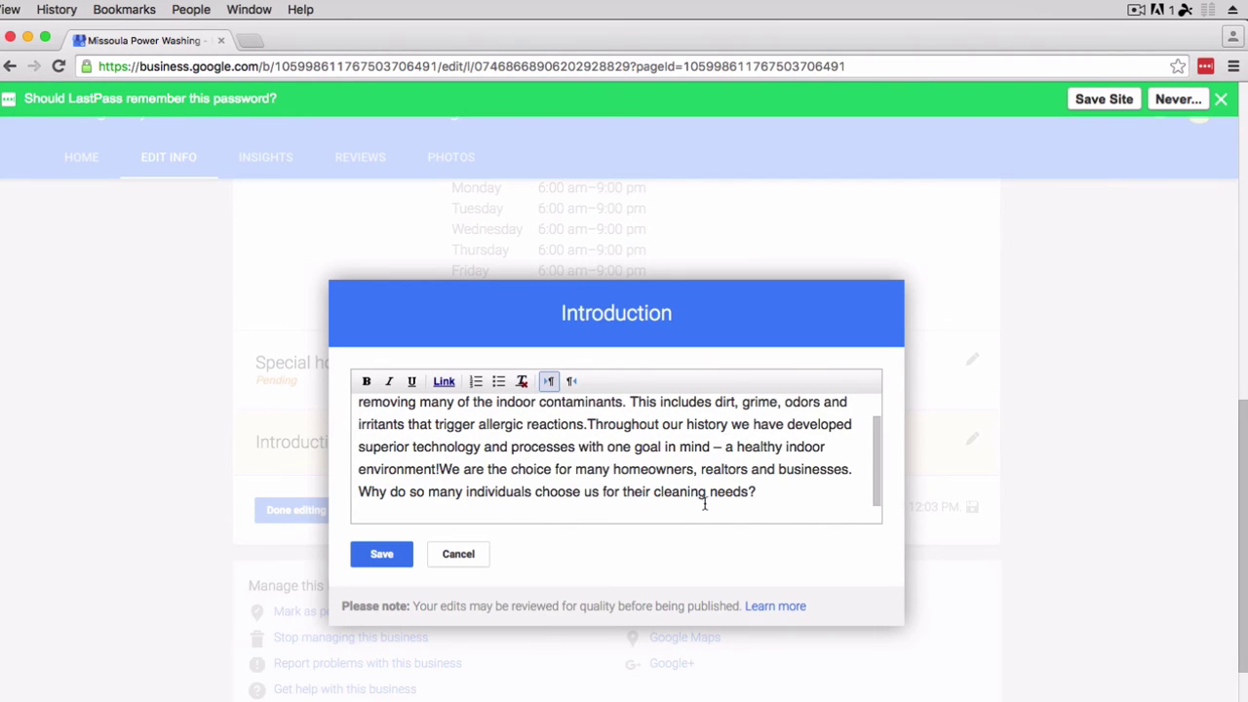
scroll(749, 484, up, 3)
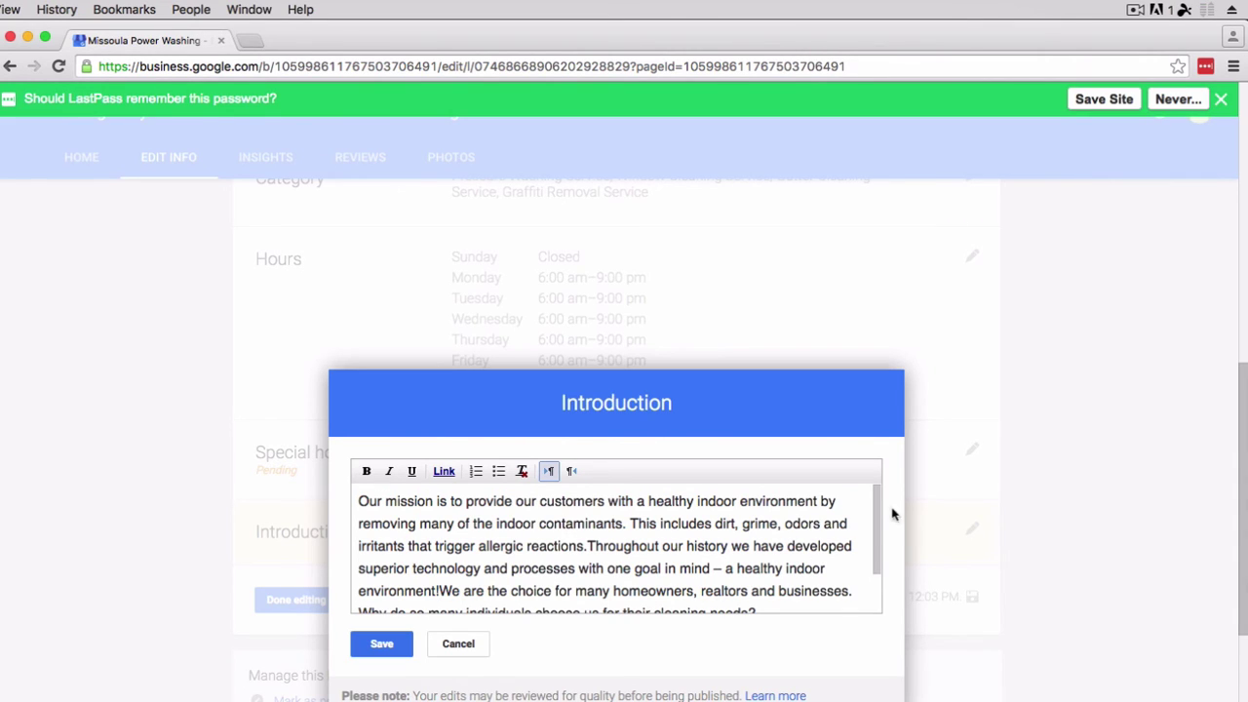
drag(875, 499, 874, 507)
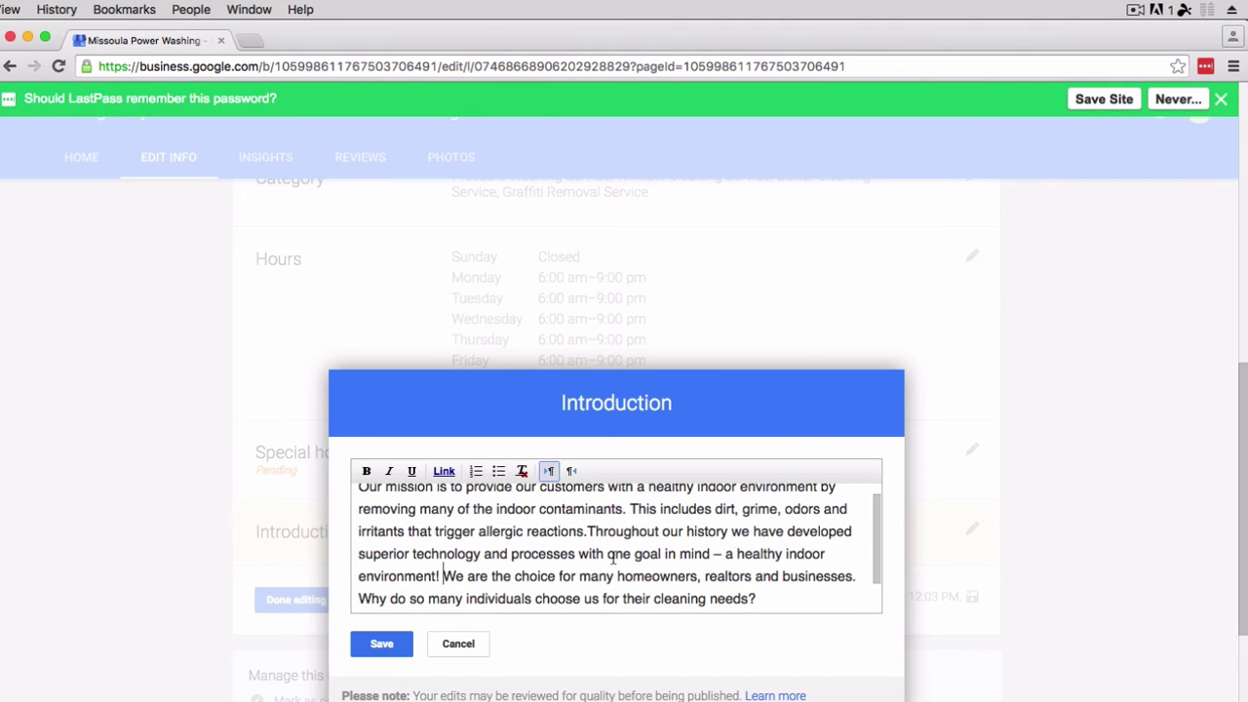
scroll(669, 551, up, 2)
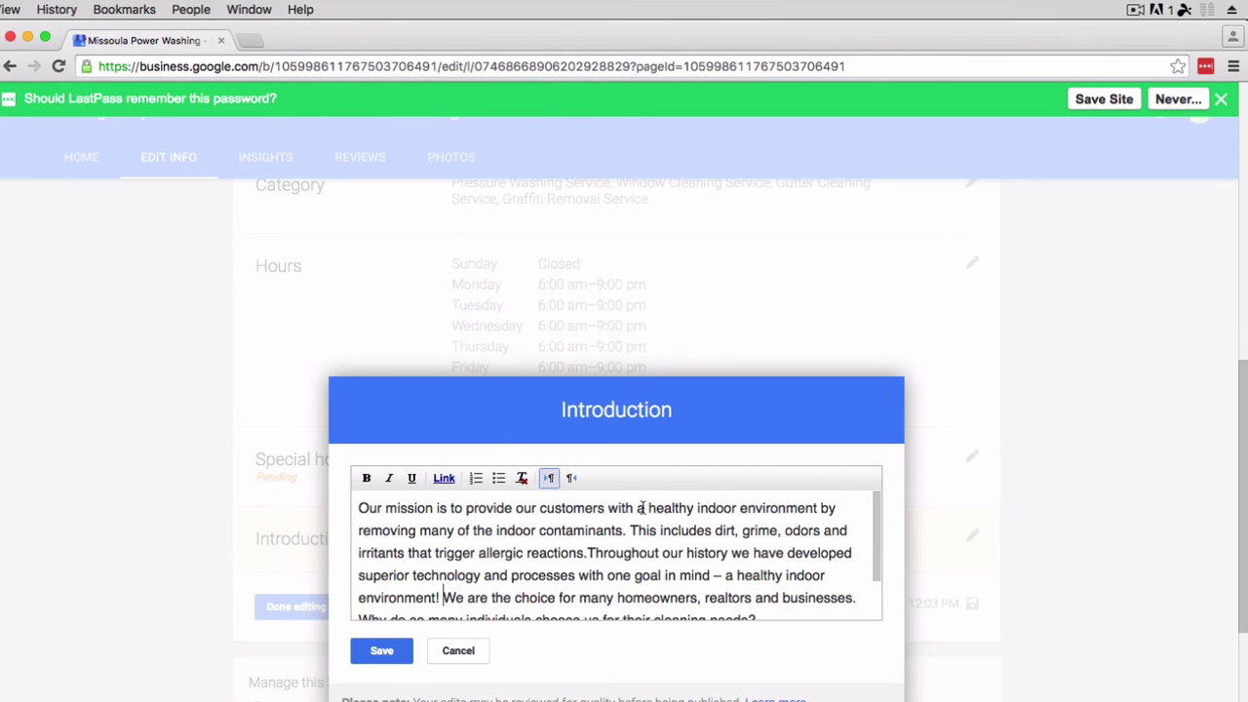
Replace 'healthy indoor environment' in the introduction with 'reliable power washing service'
drag(647, 508, 821, 510)
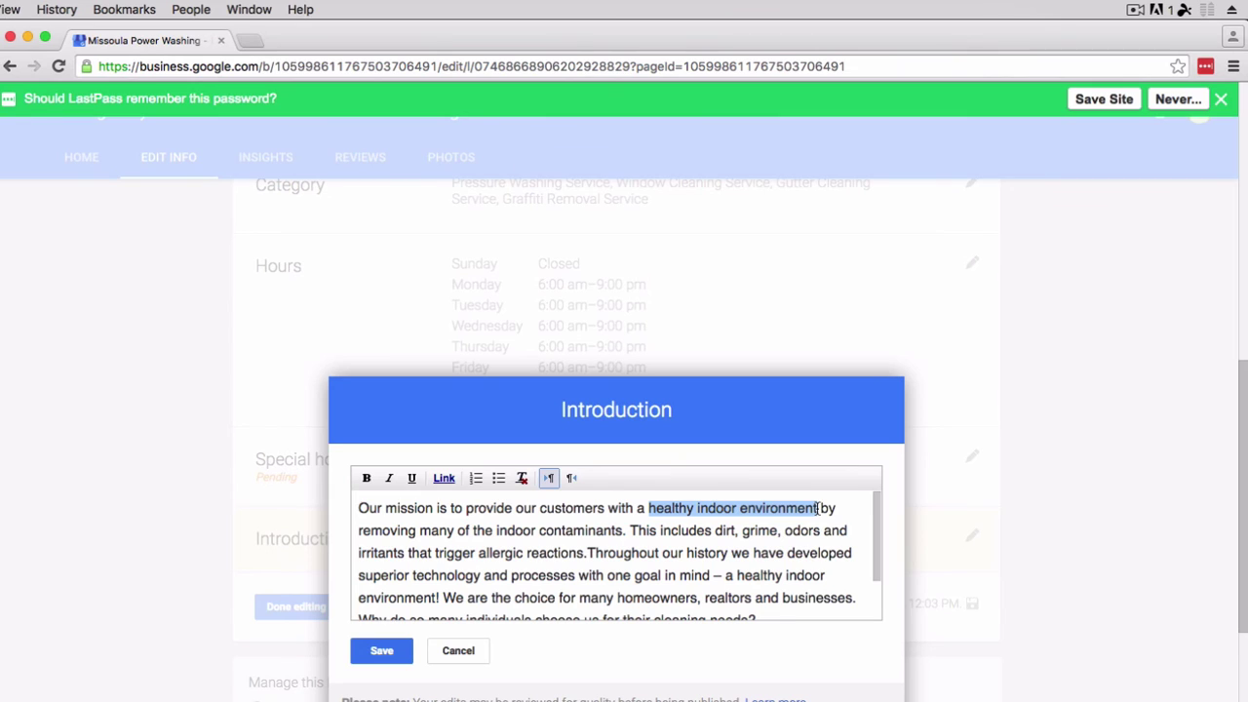
text(reliable )
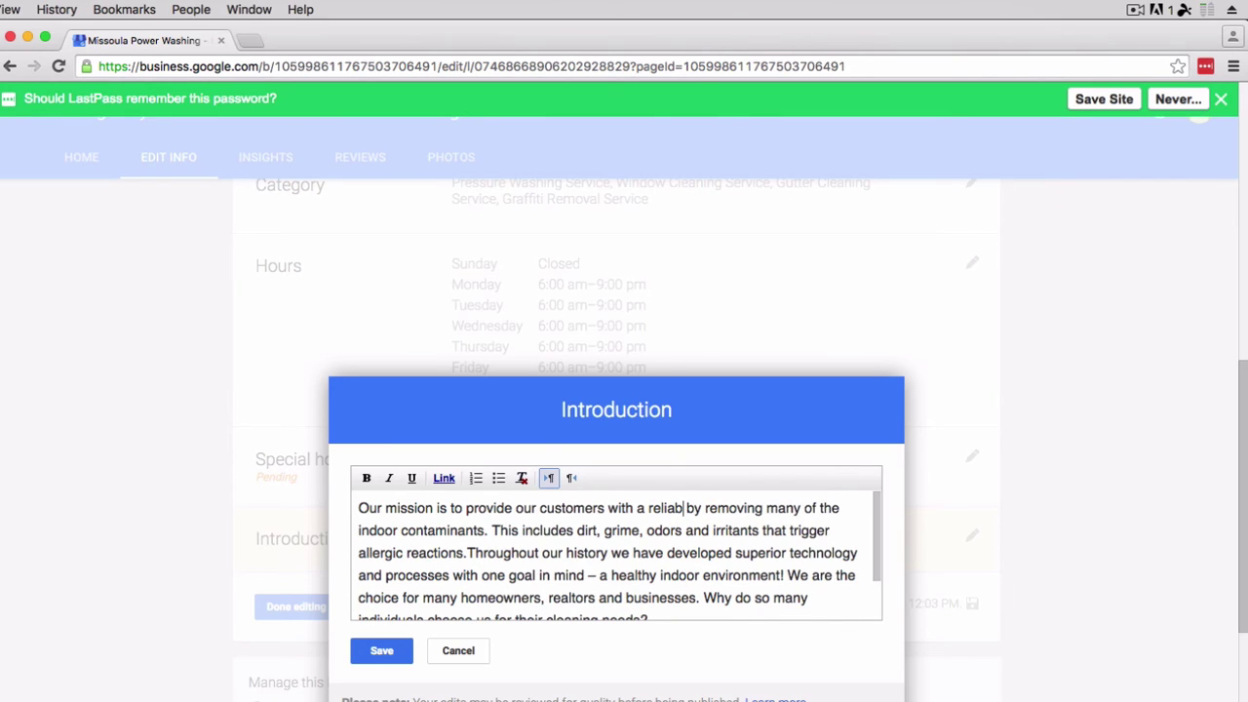
text(pw)
key(BackSpace)
text(ower was)
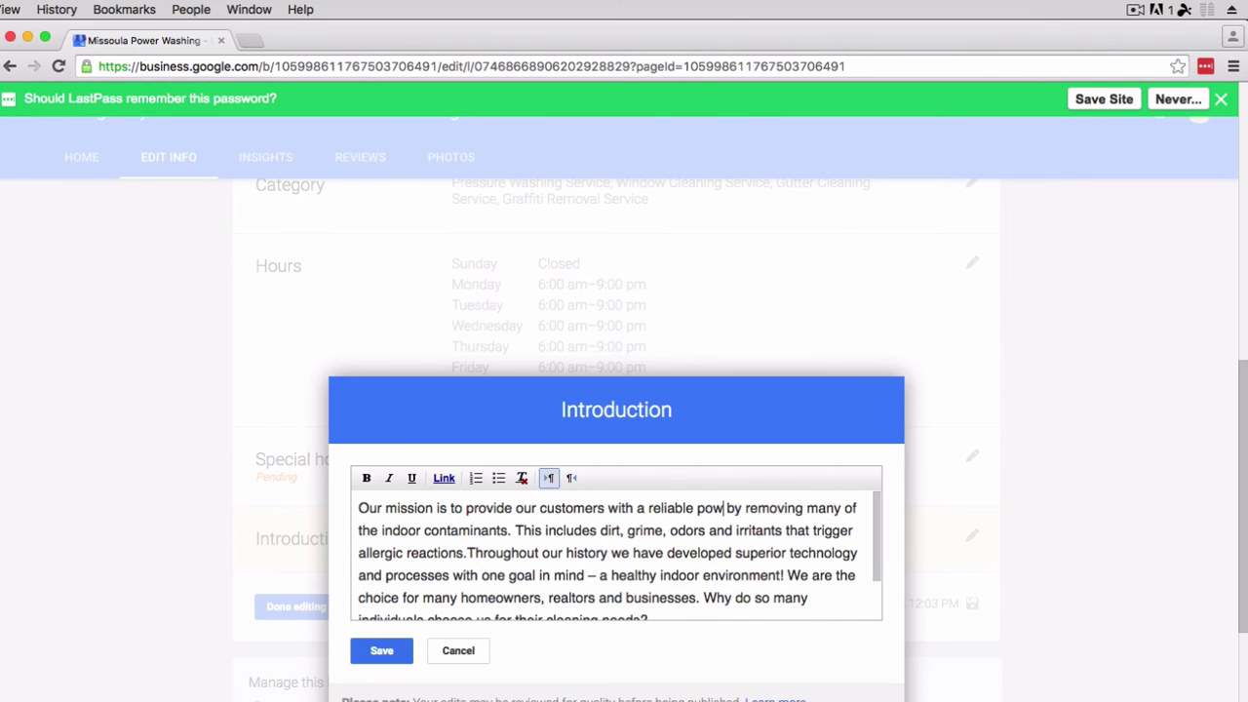
text(hing servi)
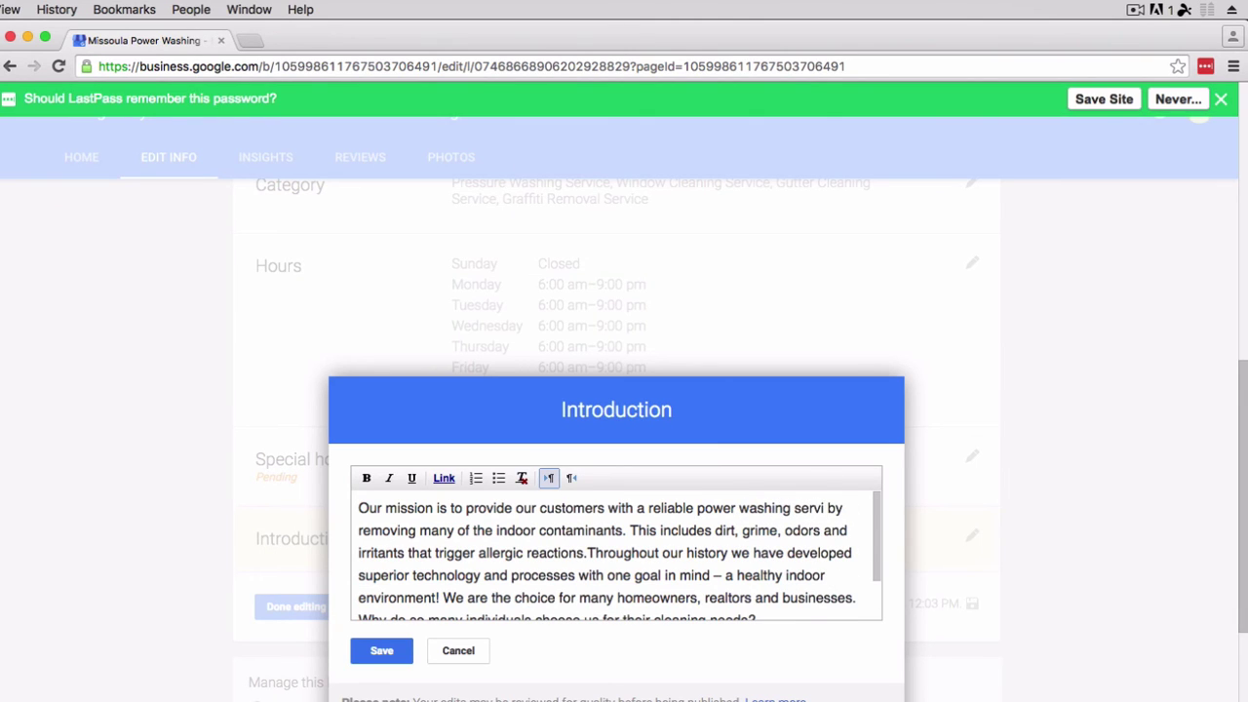
text(ce)
Change the contaminants phrase to 'dirt, paint and other surface coverings' and replace 'odors' with 'graffiti'
drag(419, 529, 622, 528)
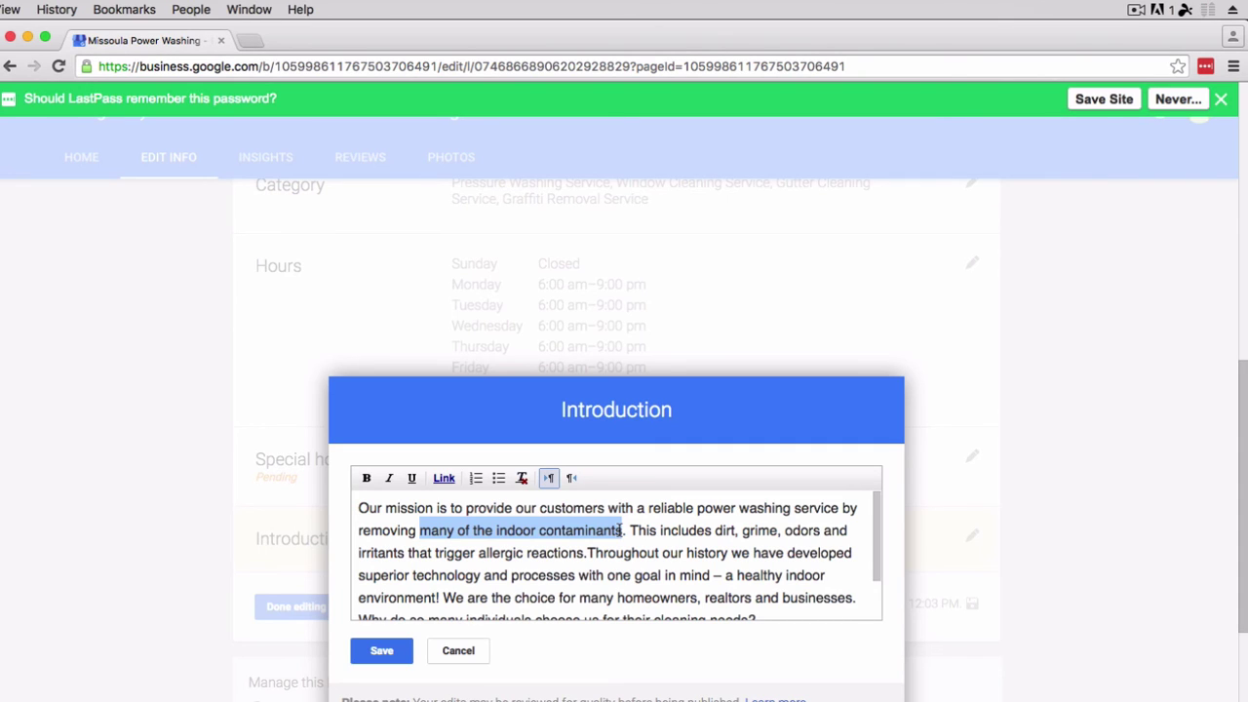
text(dirt, pain)
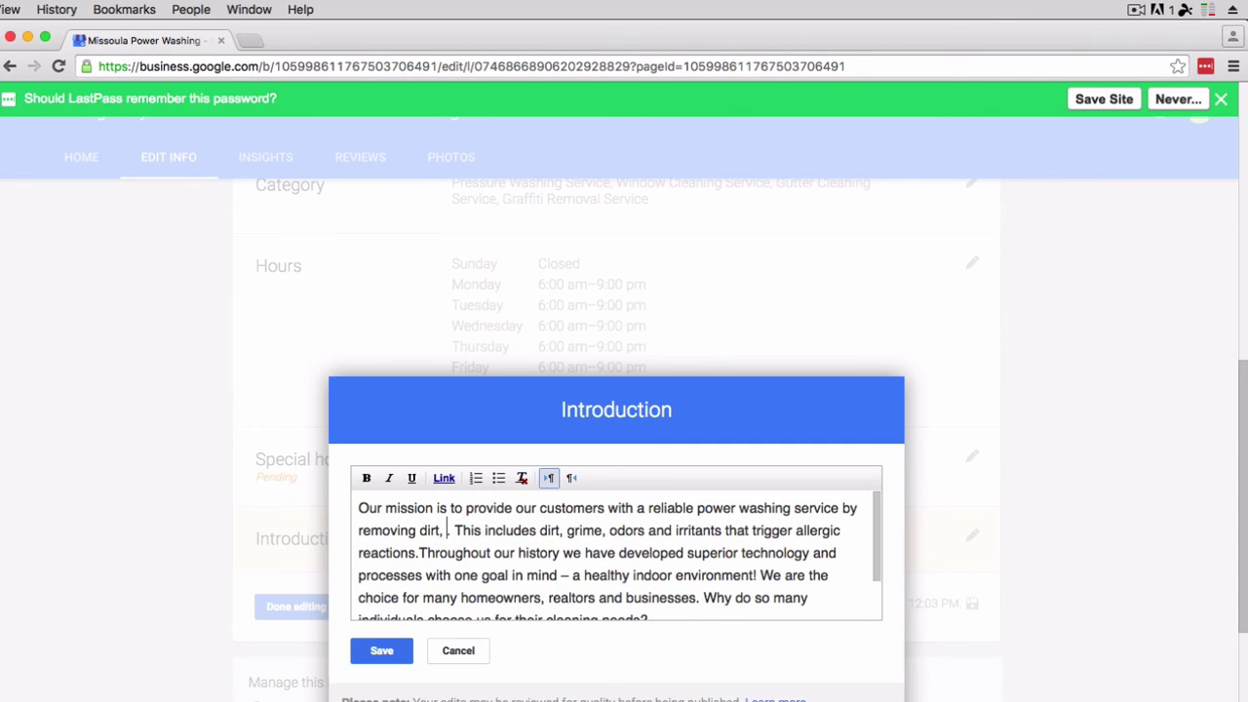
text(t and ot)
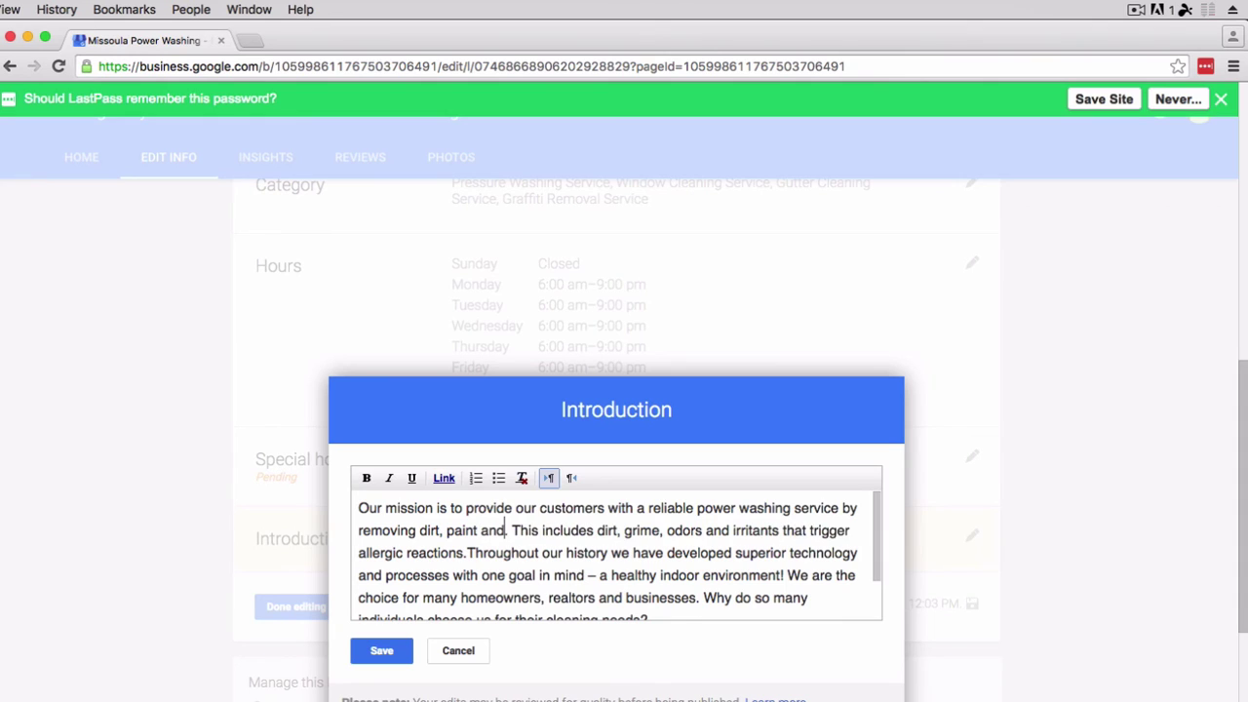
text(her )
text(surv)
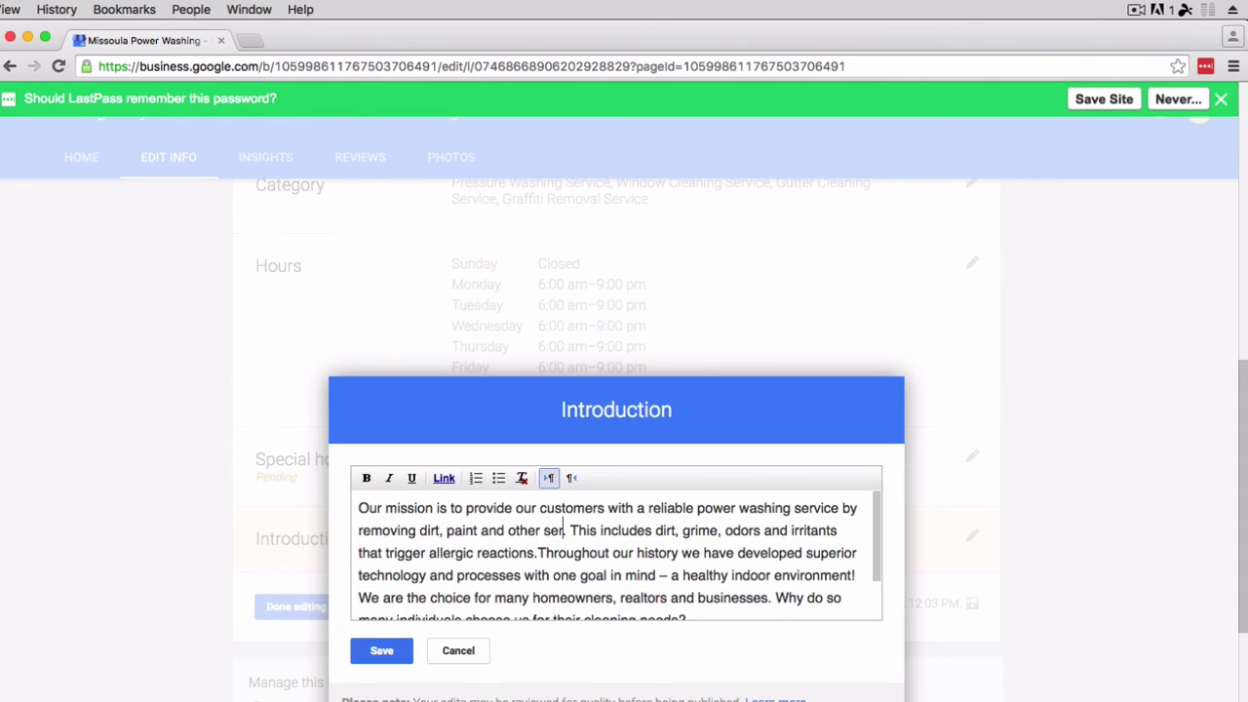
key(BackSpace)
text(face)
text( cover)
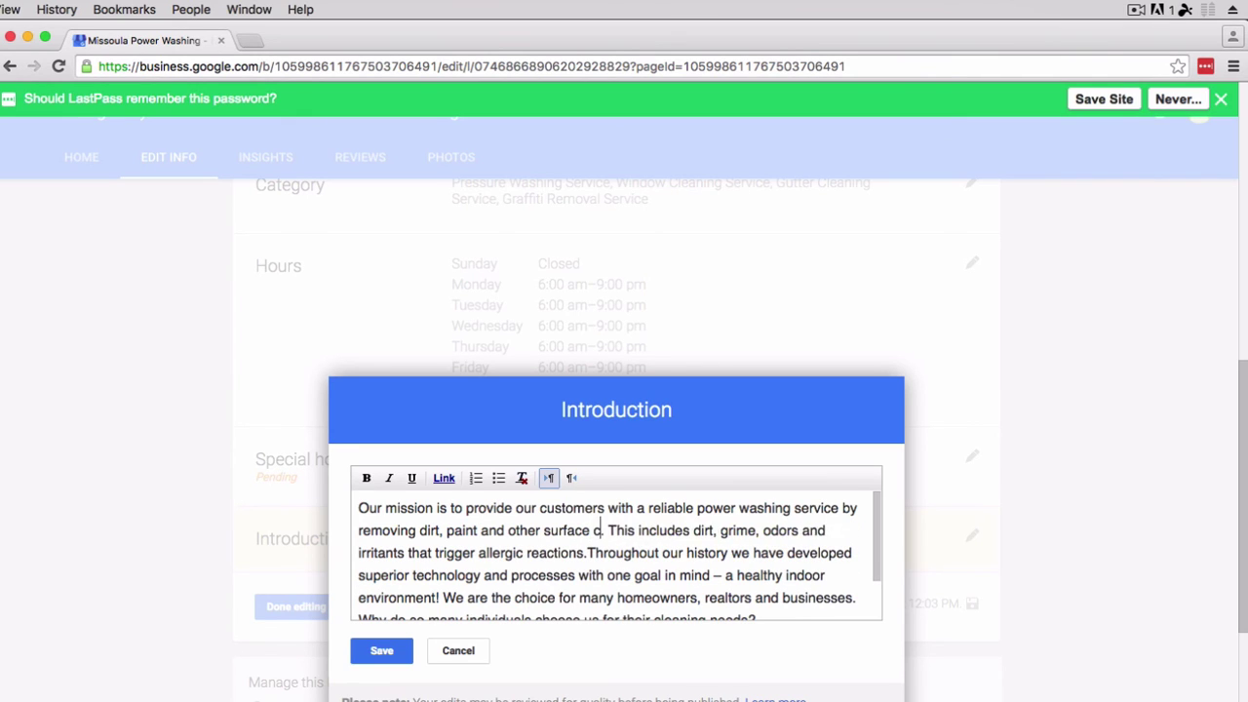
text(ings)
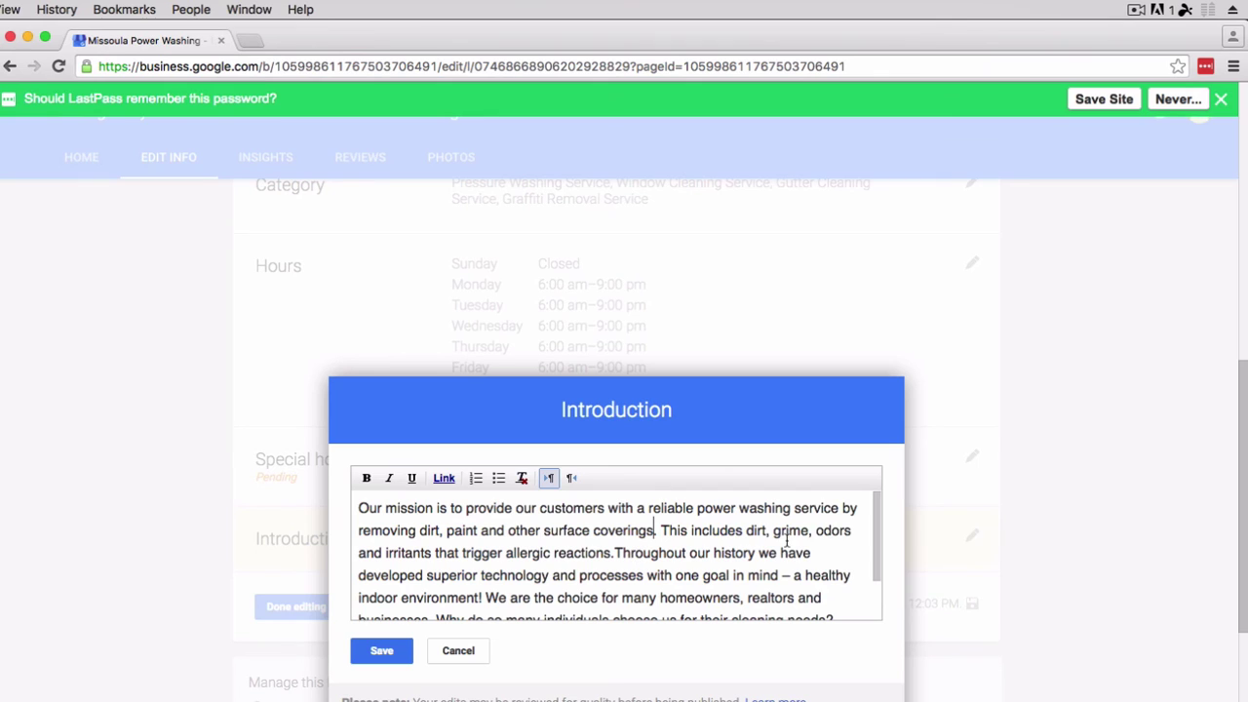
drag(812, 530, 850, 534)
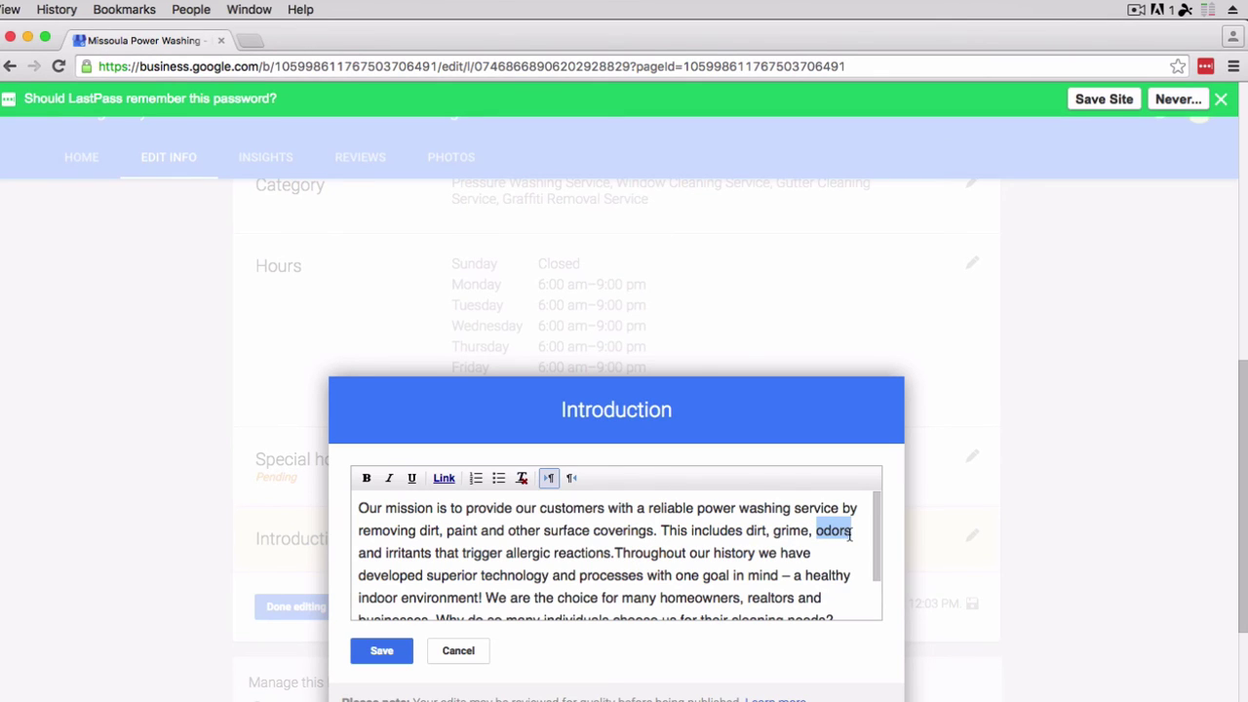
text(graf)
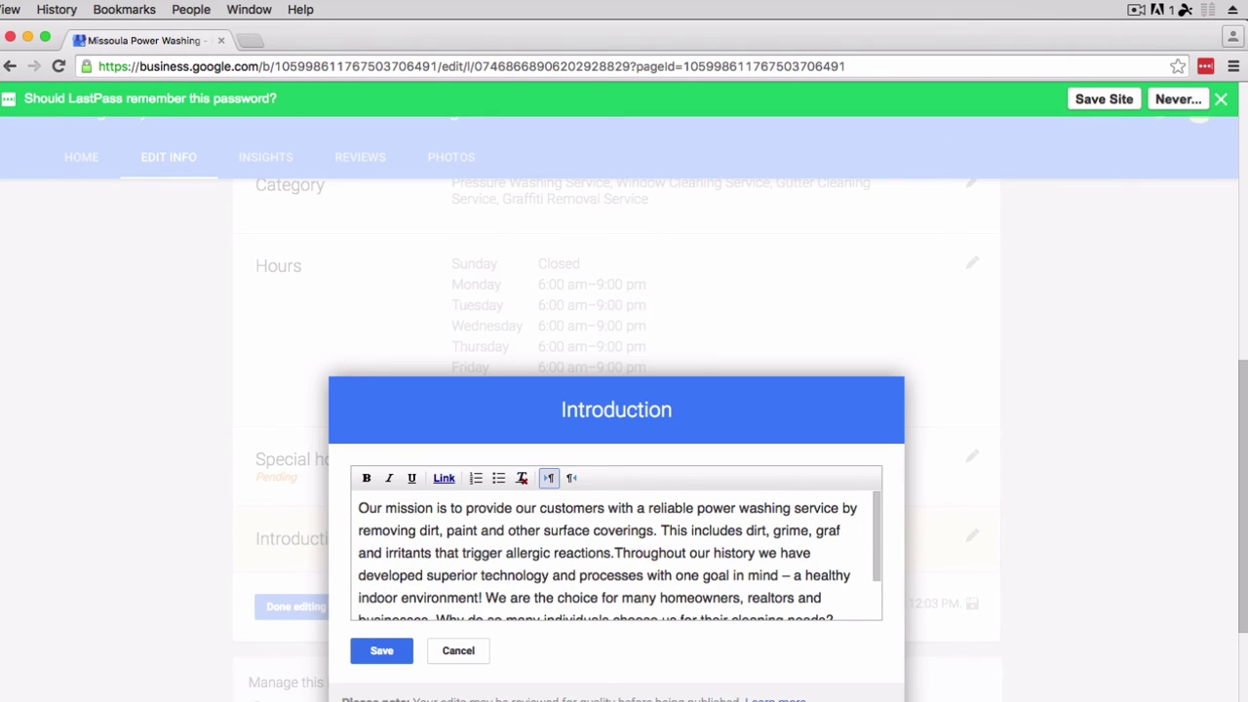
text(fiti)
Delete the irritants and allergic reactions phrase so the list ends 'grime and graffiti.'
drag(614, 553, 346, 555)
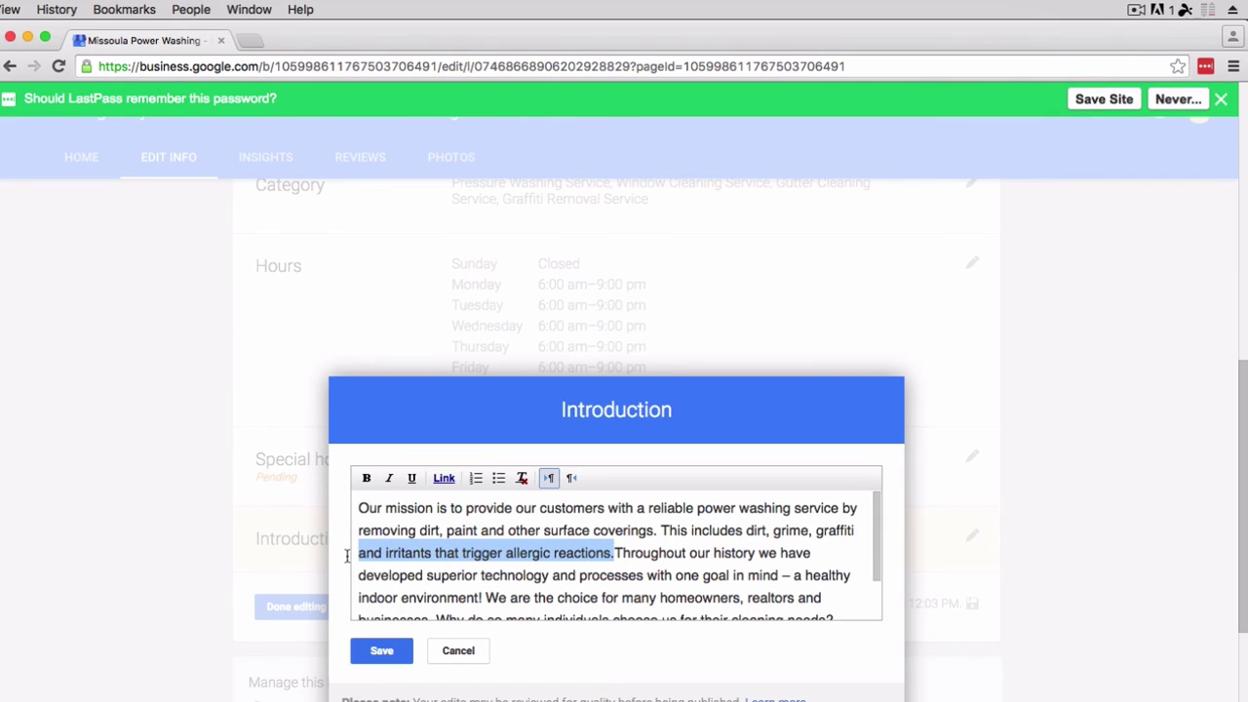
key(BackSpace)
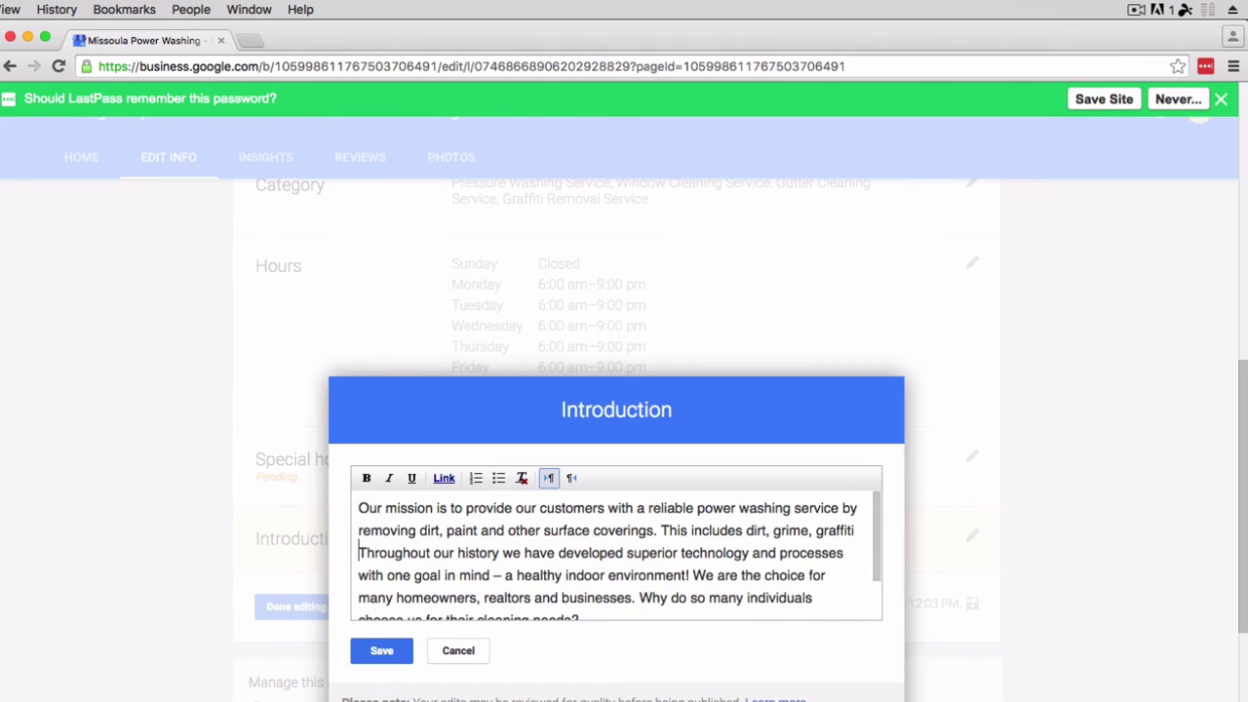
click(810, 530)
text(and)
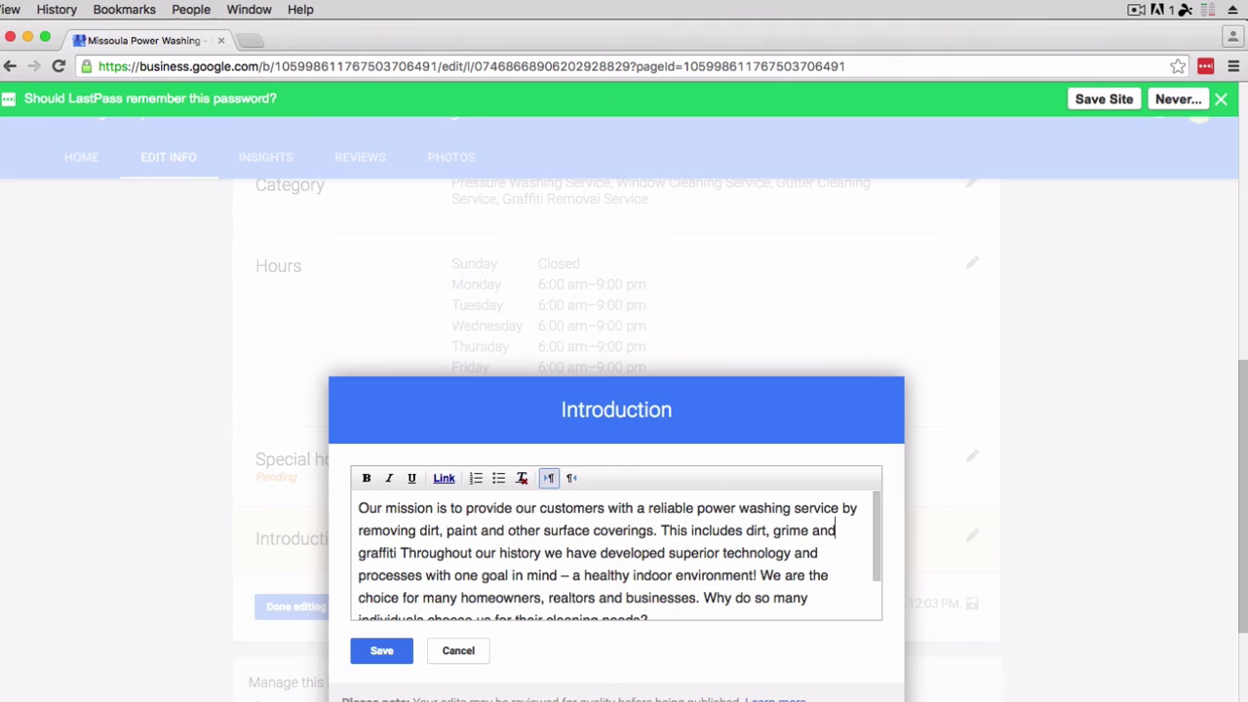
click(396, 553)
text(.)
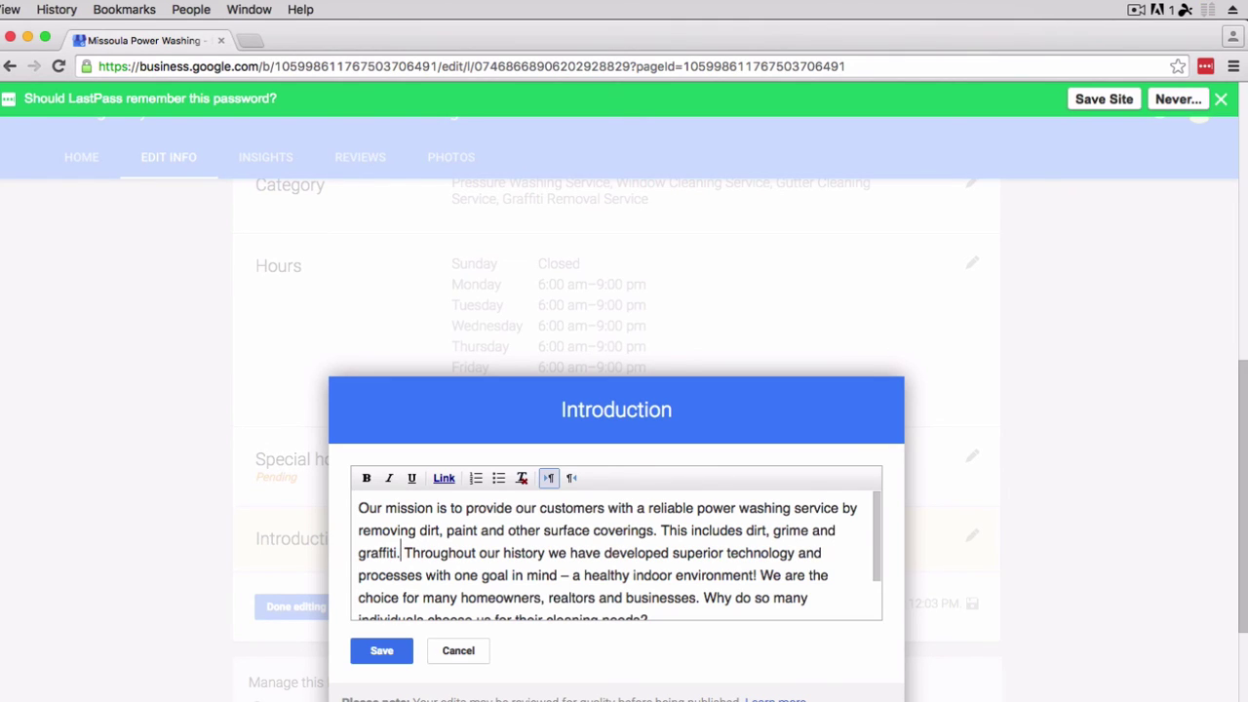
Replace 'a healthy indoor environment' with 'good customer service' as the stated goal
scroll(604, 565, down, 1)
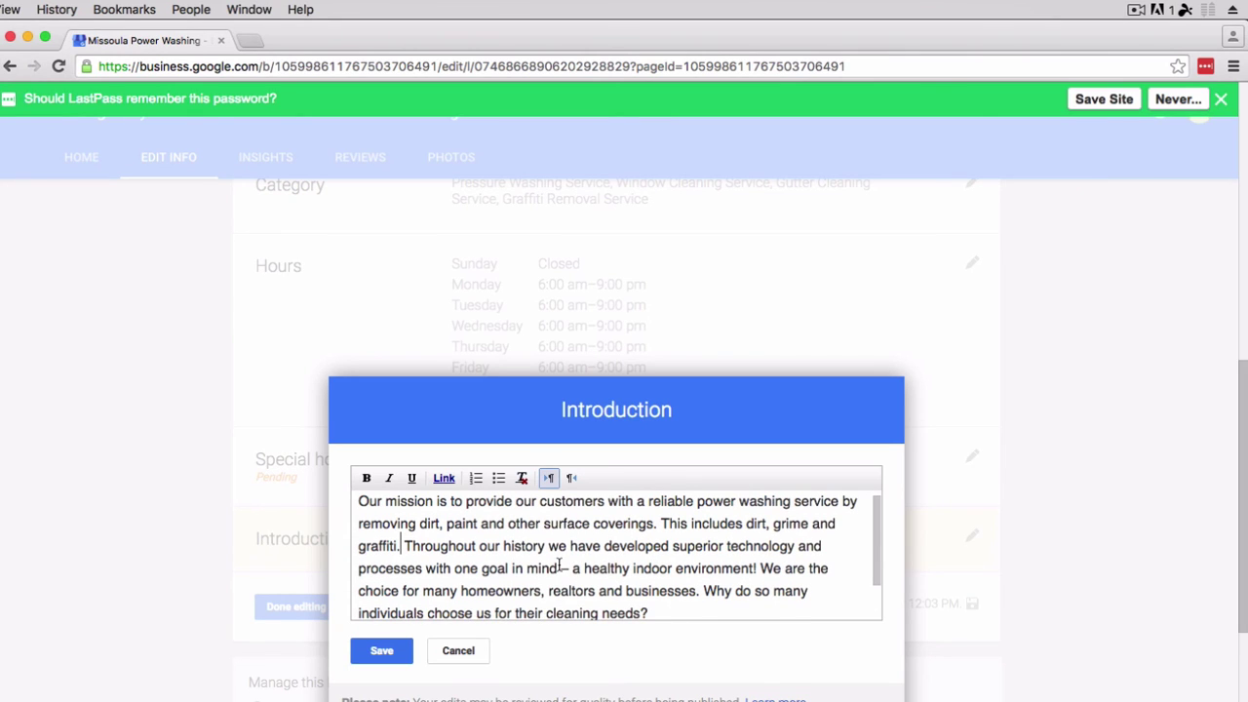
drag(573, 569, 754, 569)
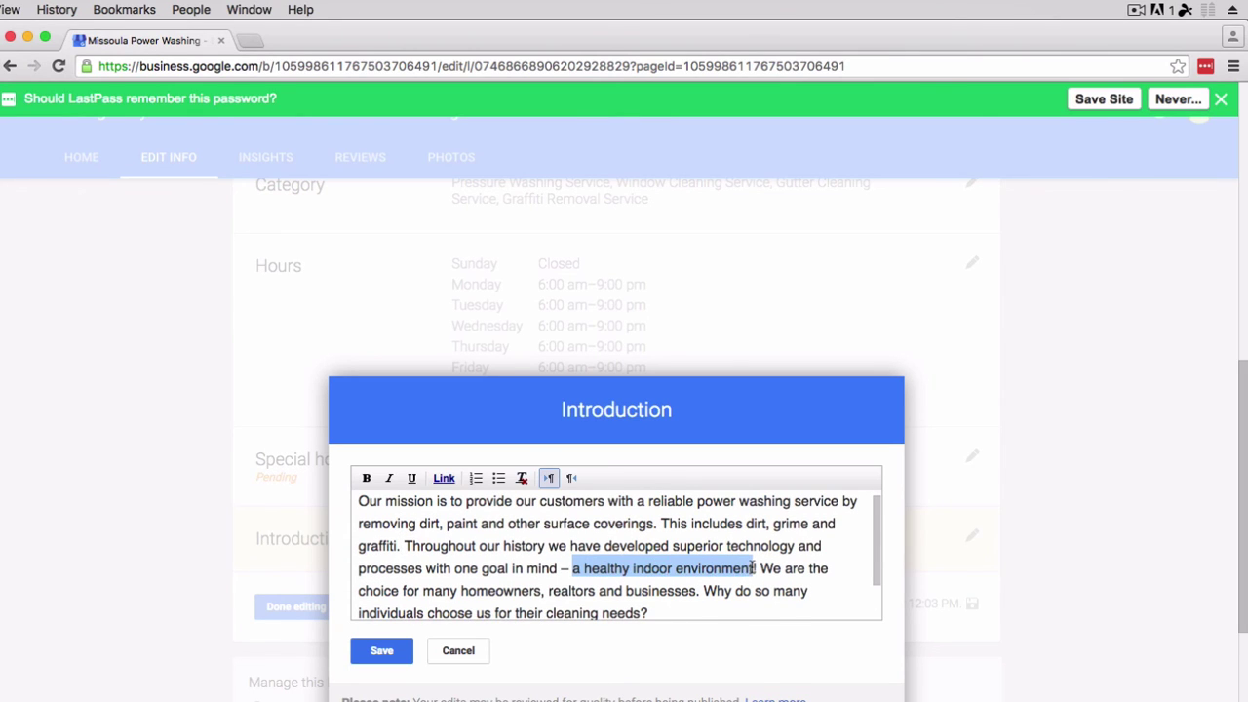
text(good custome)
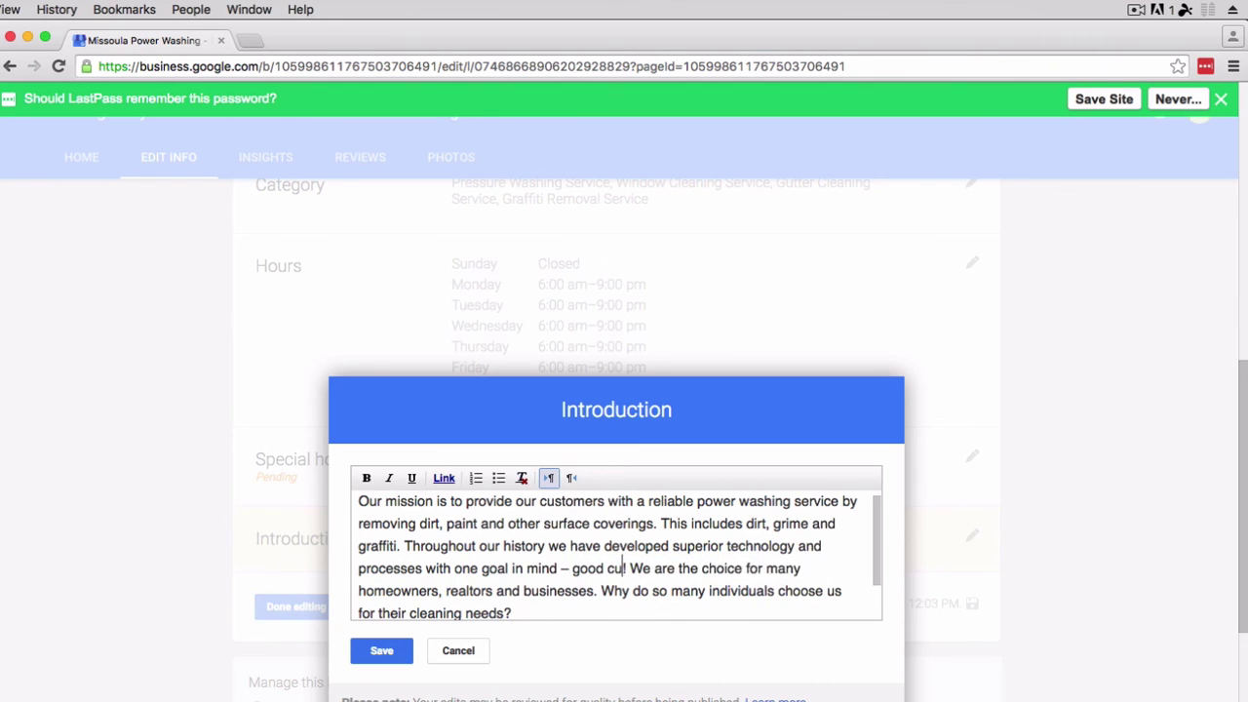
text(r )
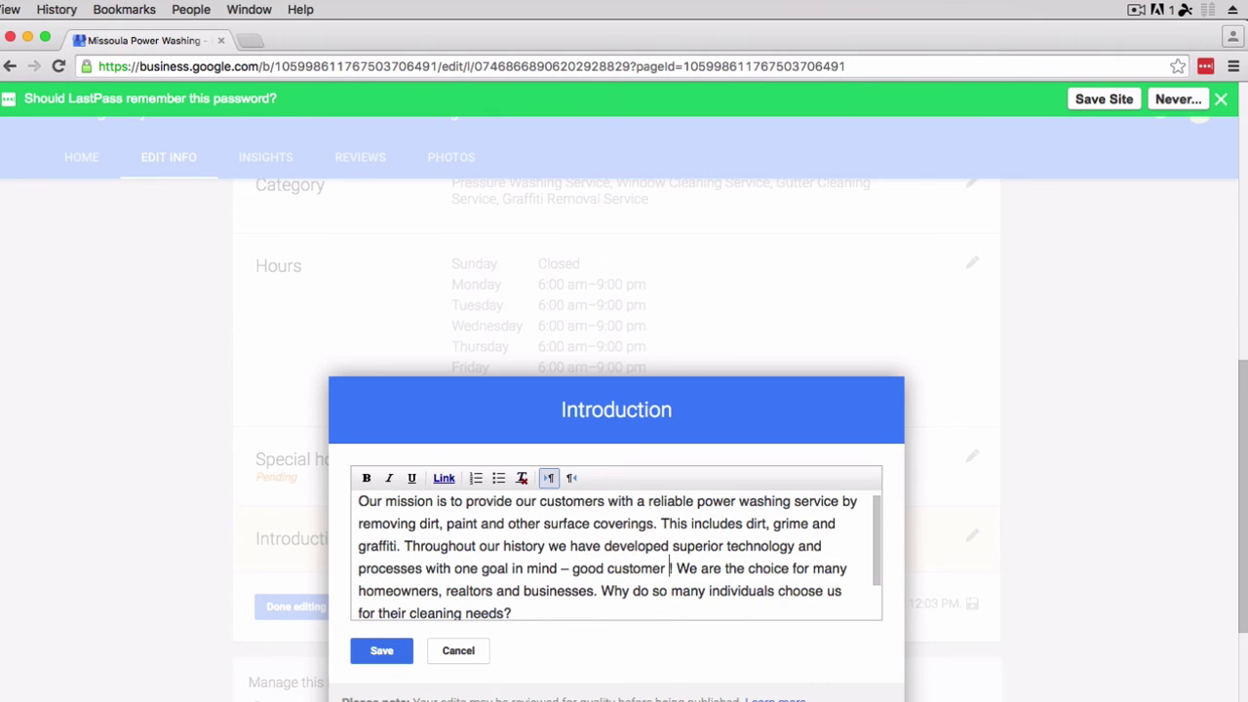
text(service)
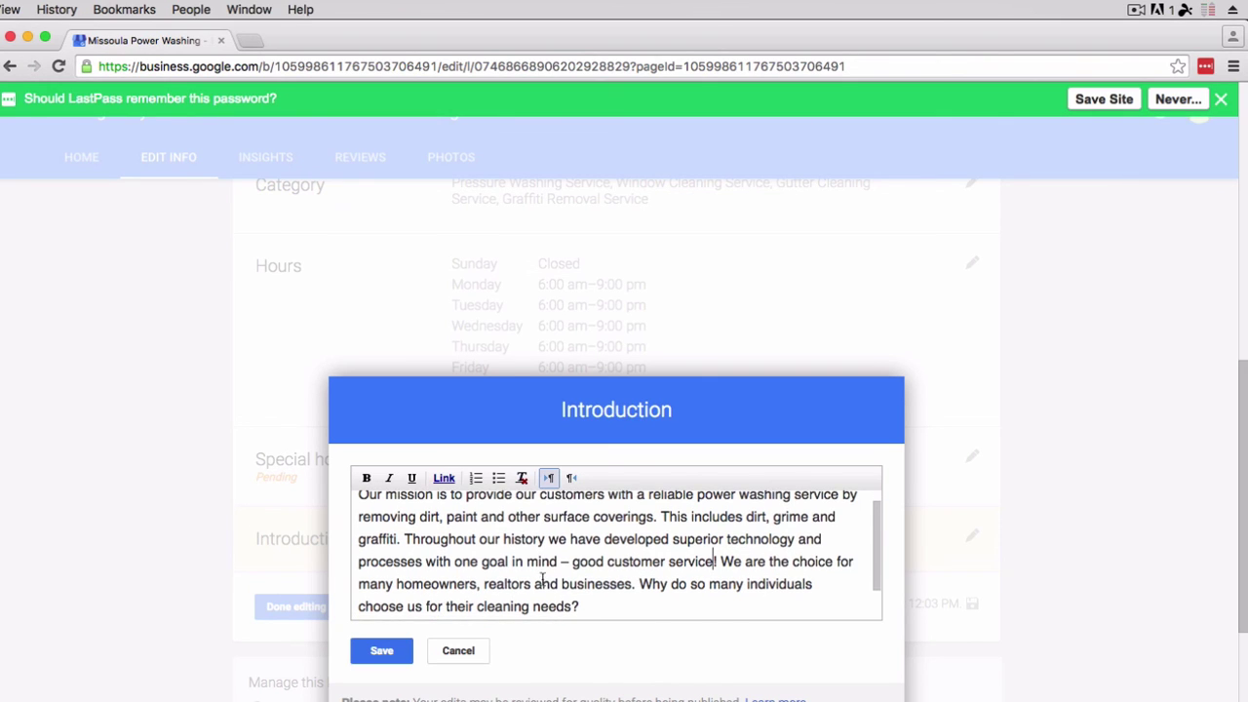
scroll(546, 581, down, 1)
scroll(593, 582, down, 2)
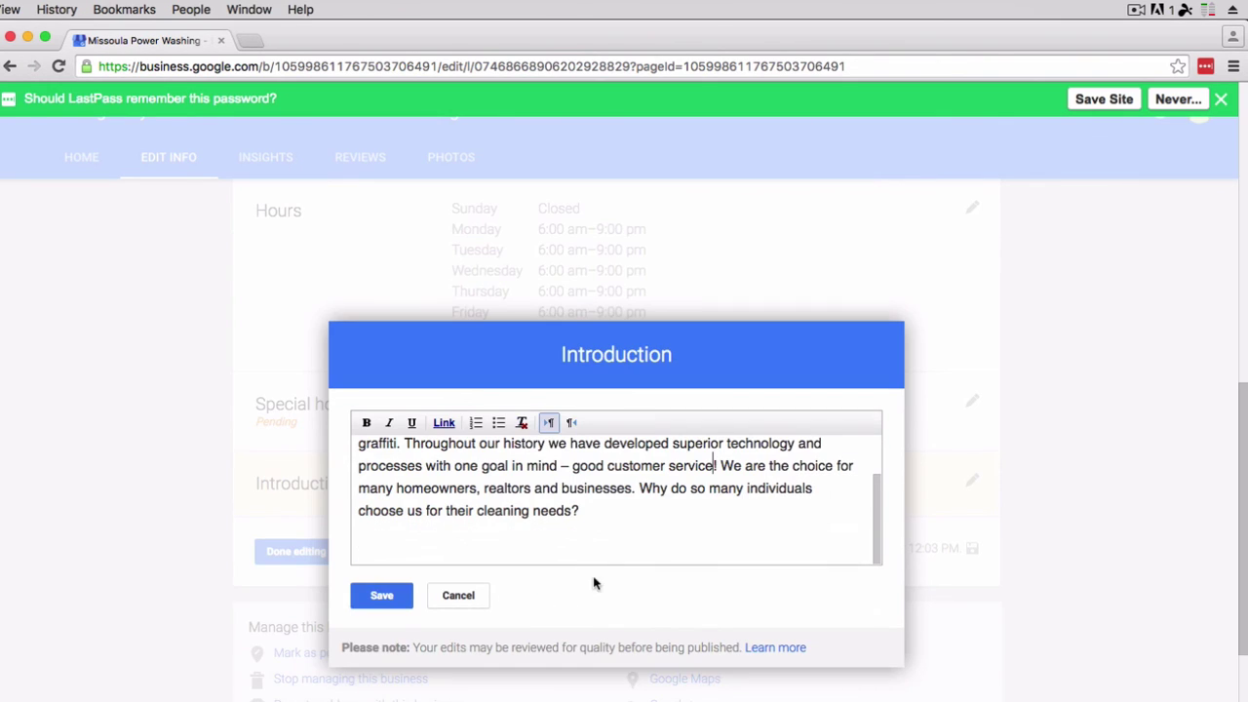
Delete the sentence 'Why do so many individuals choose us for their cleaning needs?' and add a new line
drag(639, 487, 662, 510)
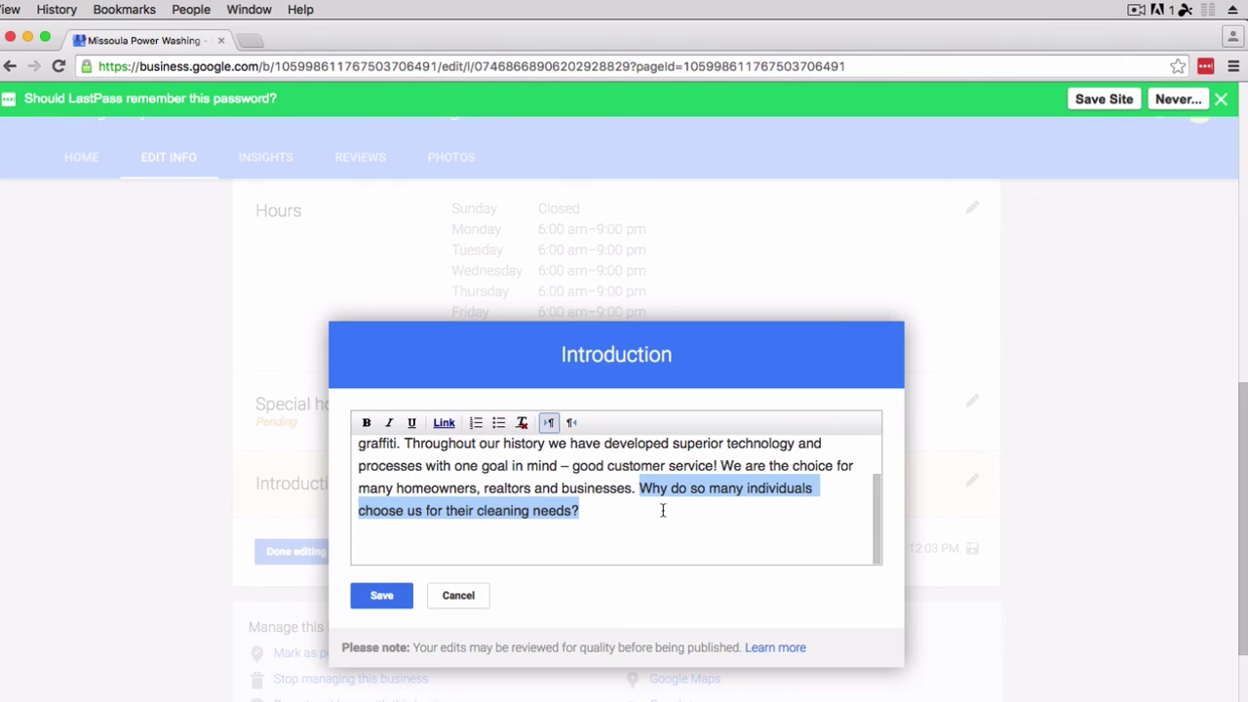
key(BackSpace)
scroll(604, 510, up, 2)
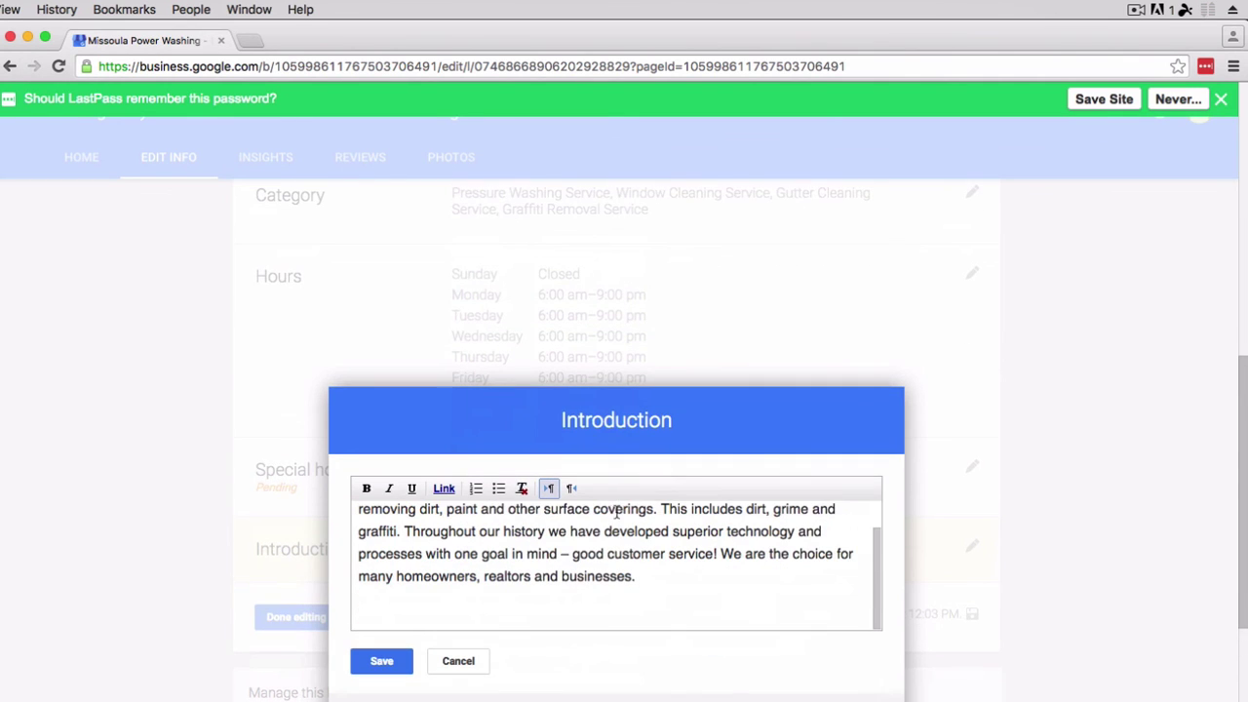
key(Return)
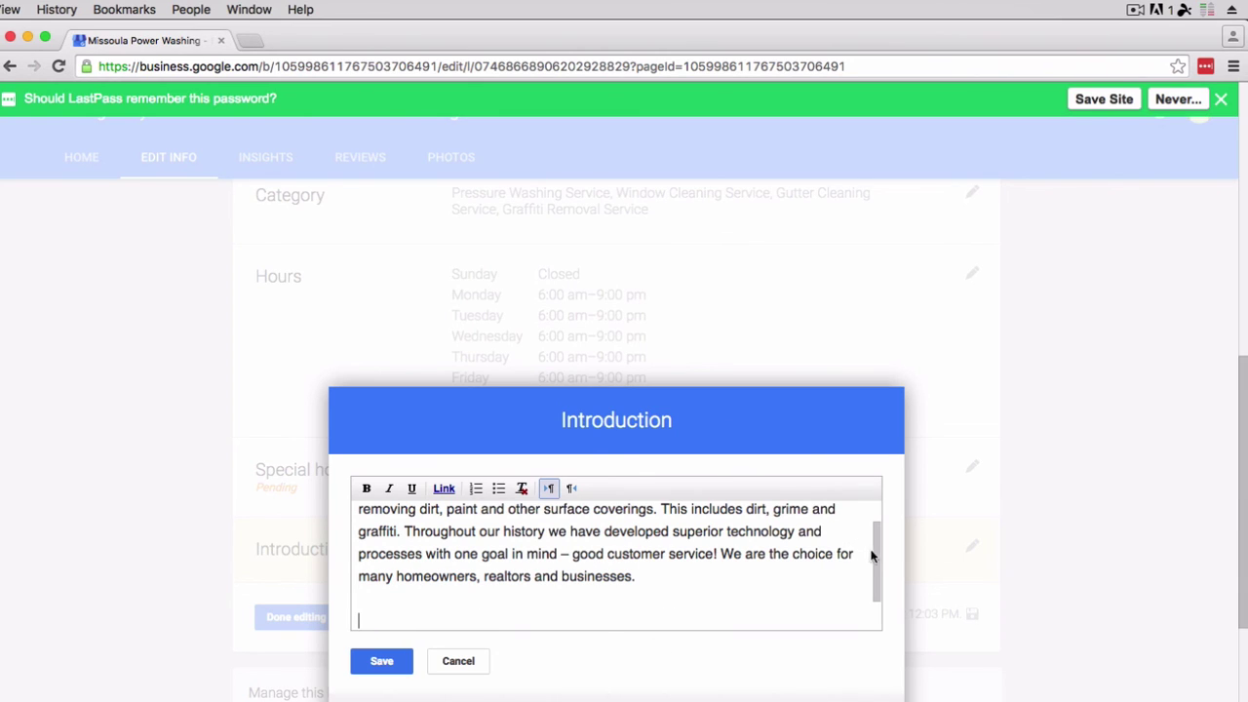
scroll(876, 578, down, 2)
scroll(876, 578, down, 1)
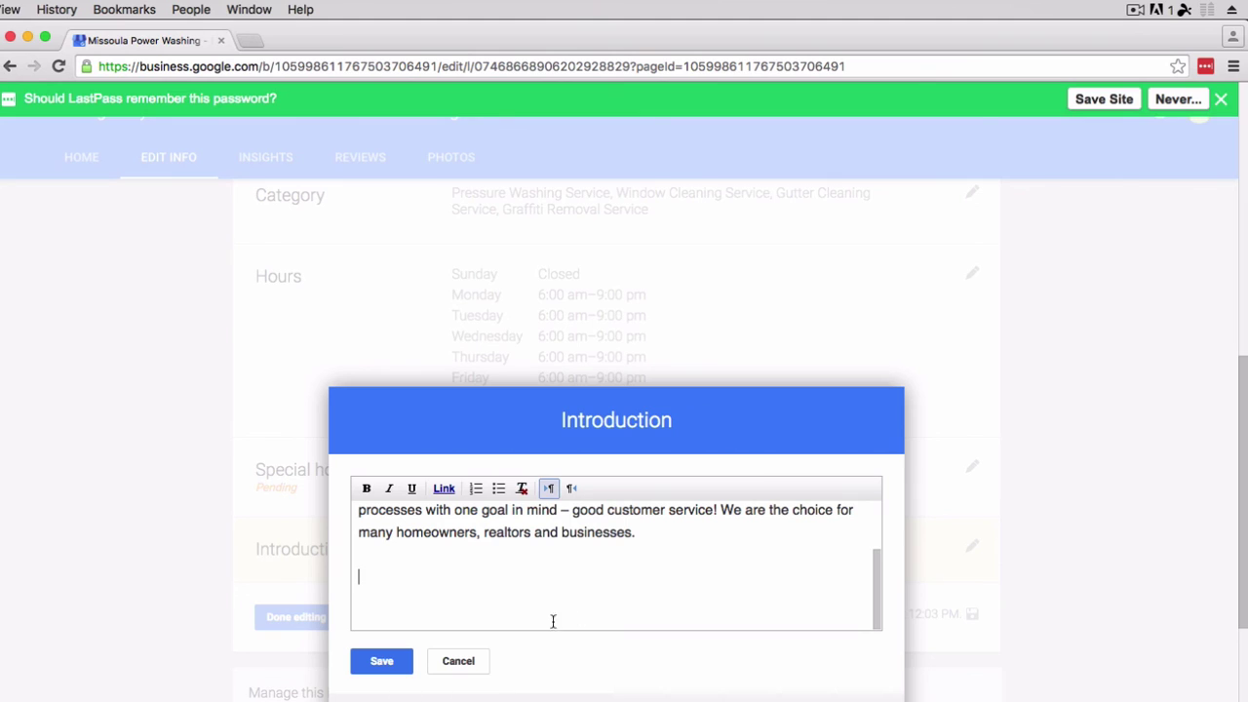
Save the edited introduction and return to the Missoula Power Washing dashboard
click(387, 665)
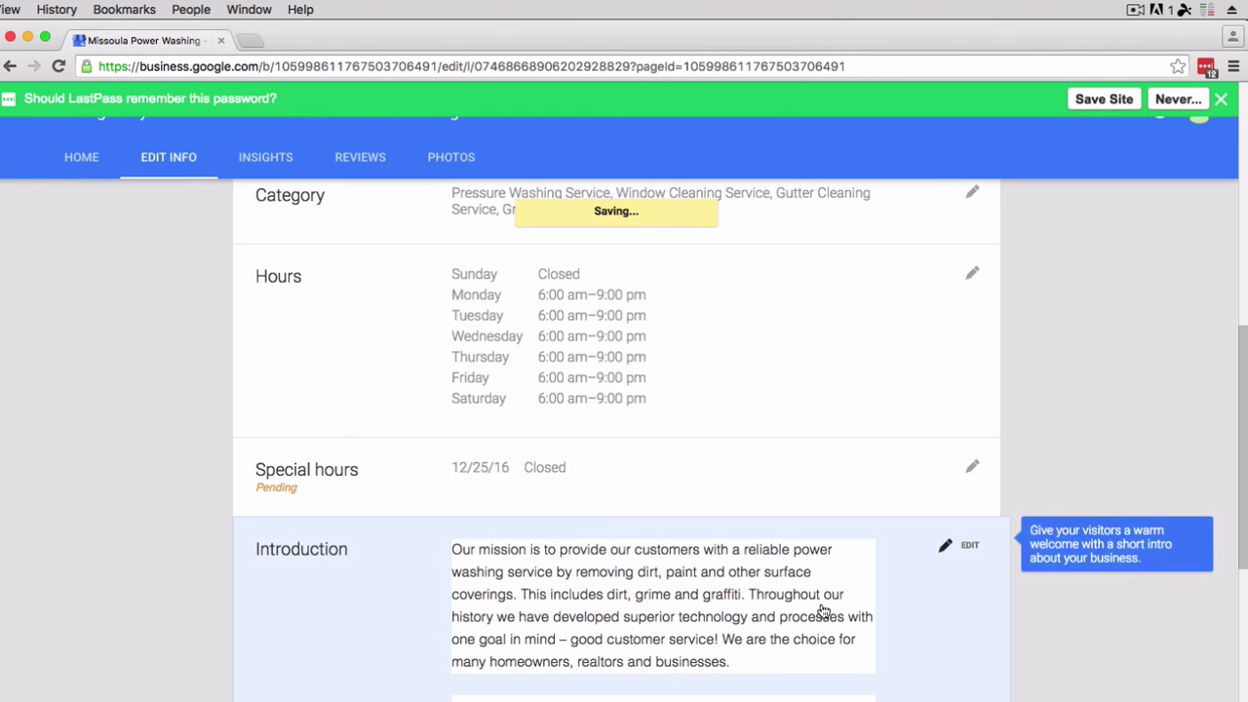
scroll(1072, 410, down, 3)
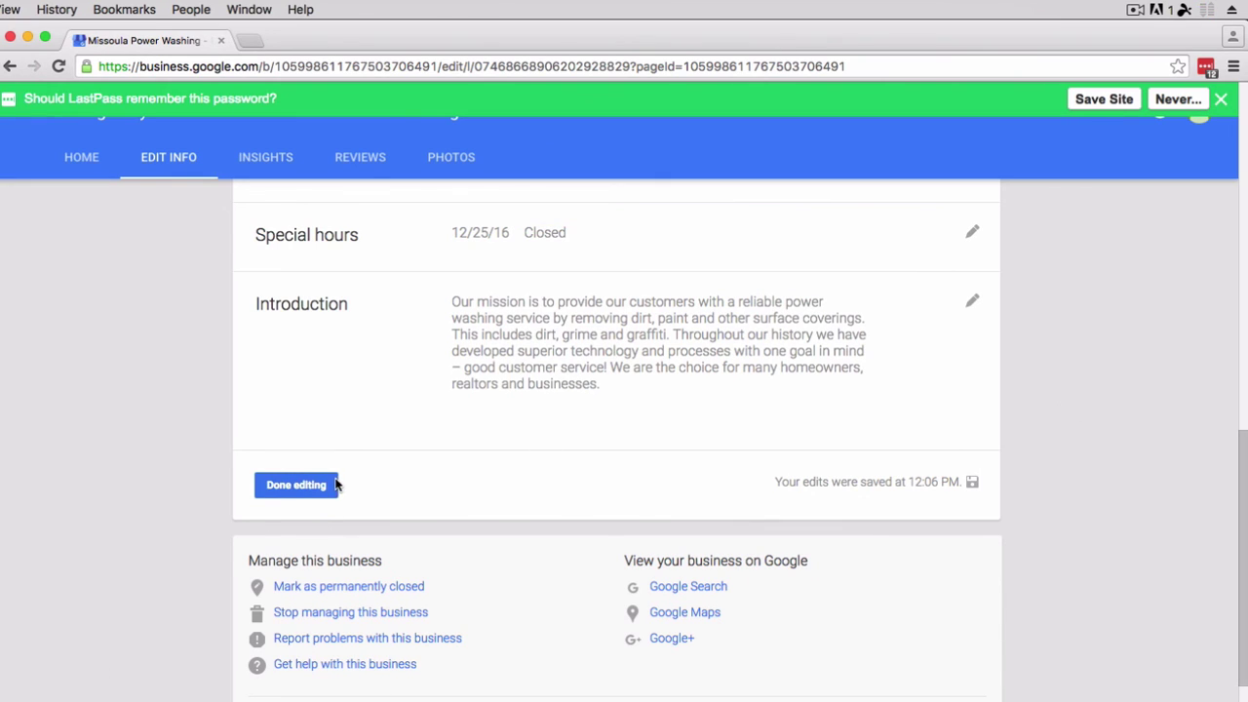
scroll(371, 536, up, 3)
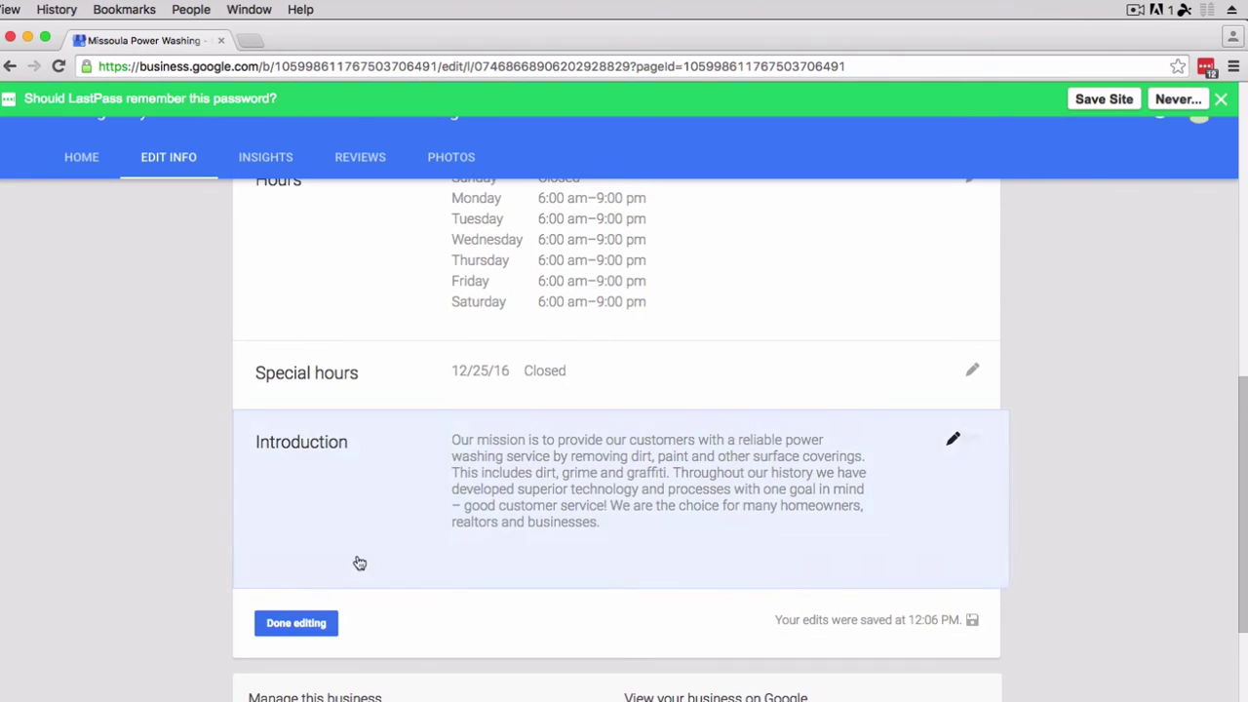
click(305, 622)
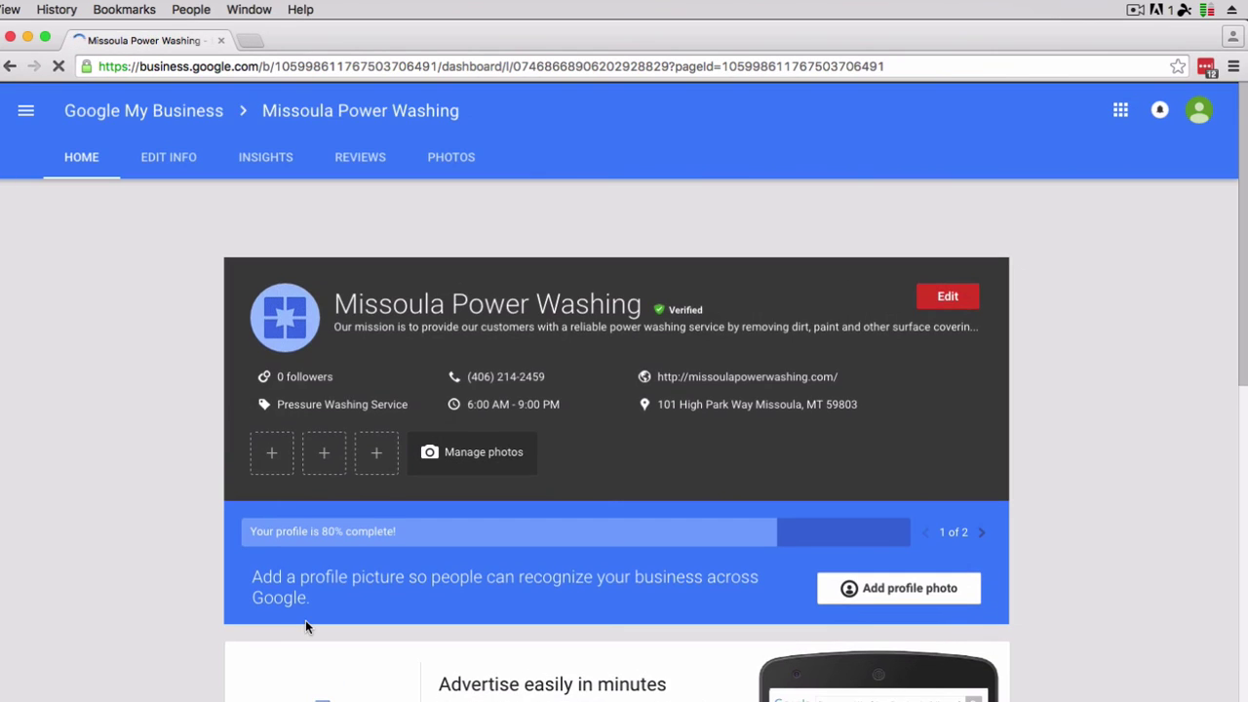